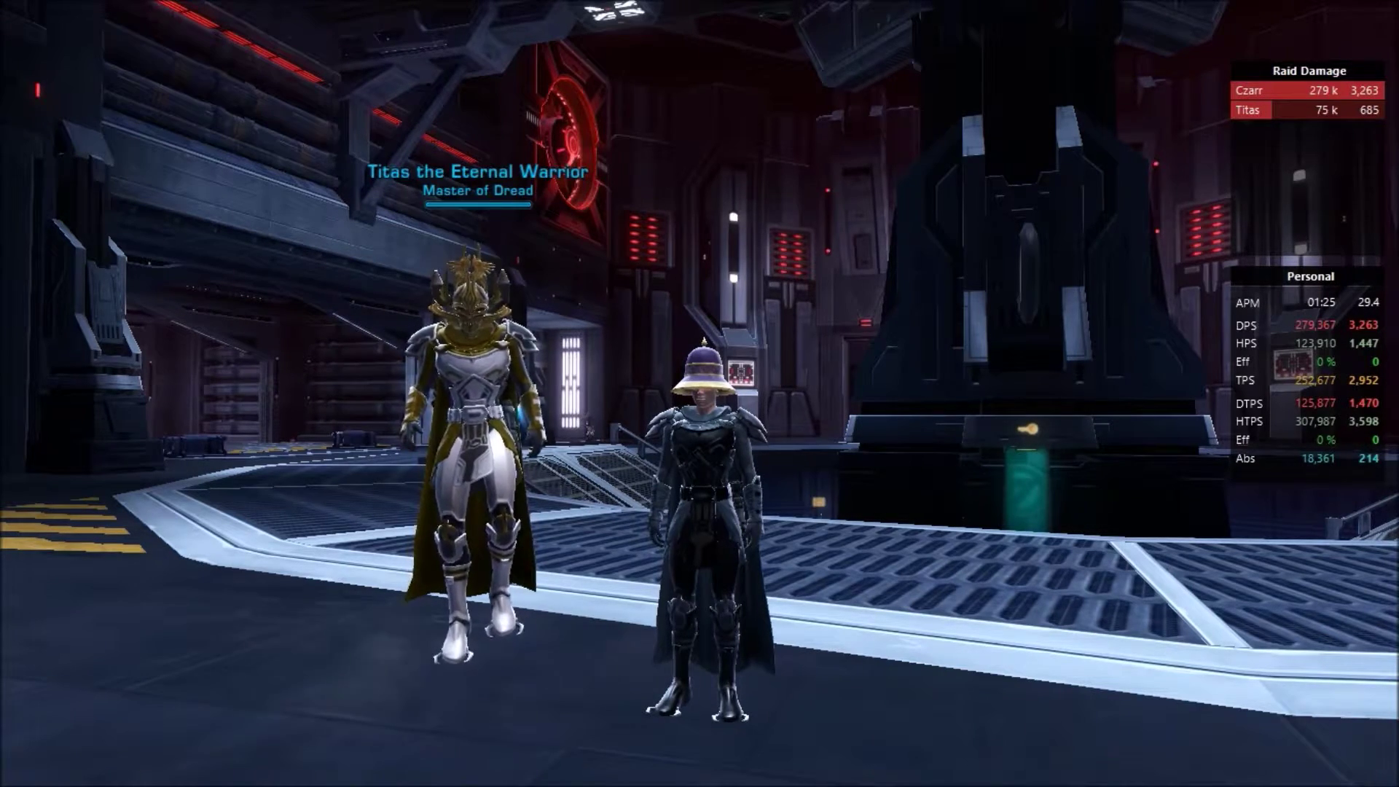
Restore the game HUD with Ctrl+U and orbit the camera around the Sorcerer and Titas.
{"action": "key", "text": "ctrl+u"}
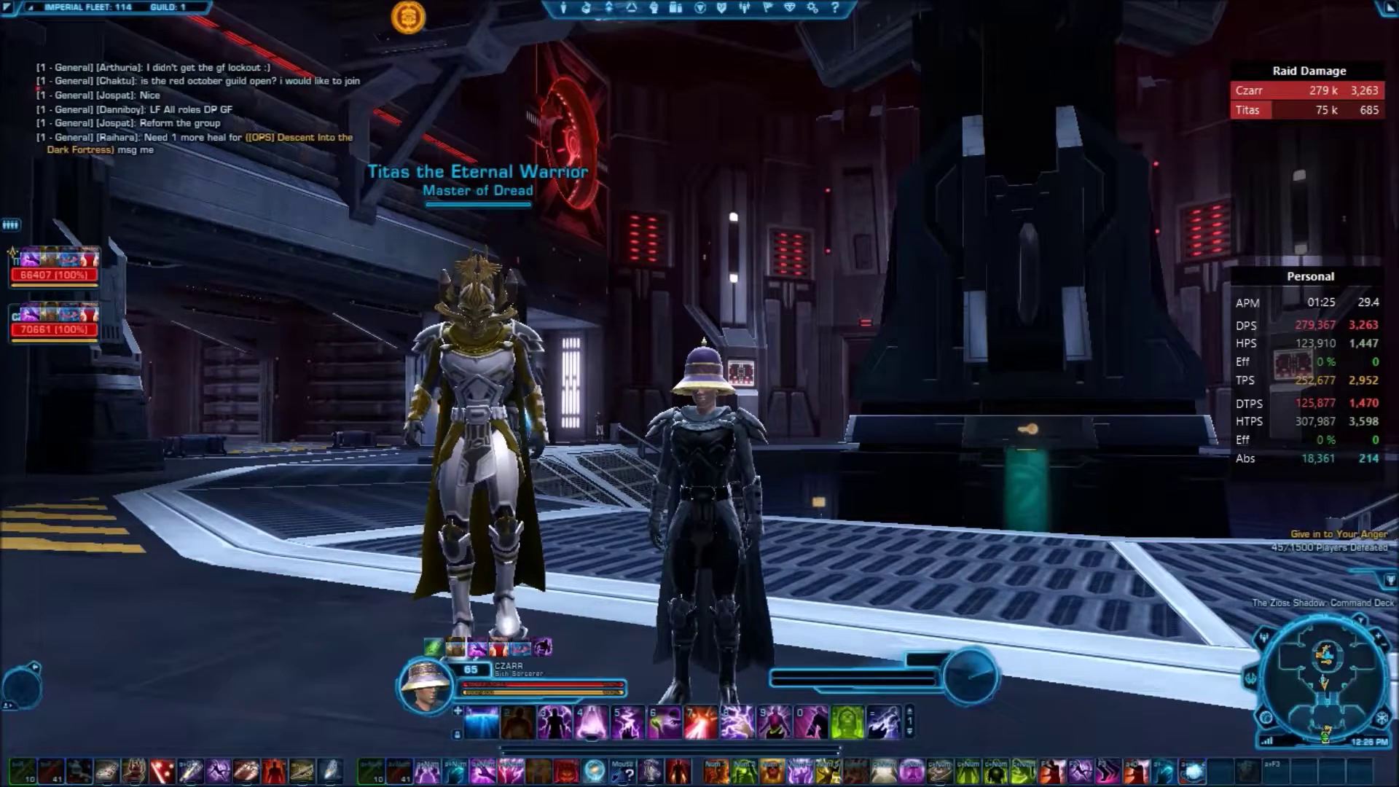
{"action": "mouse_move", "coordinate": [1023, 609]}
{"action": "left_mouse_down"}
{"action": "mouse_move", "coordinate": [874, 510]}
{"action": "mouse_move", "coordinate": [1024, 609]}
{"action": "mouse_move", "coordinate": [947, 554]}
{"action": "left_mouse_up"}
{"action": "mouse_move", "coordinate": [1274, 387]}
{"action": "left_mouse_down"}
{"action": "mouse_move", "coordinate": [1166, 364]}
{"action": "mouse_move", "coordinate": [1274, 386]}
{"action": "mouse_move", "coordinate": [1255, 129]}
{"action": "mouse_move", "coordinate": [1297, 320]}
{"action": "mouse_move", "coordinate": [1265, 452]}
{"action": "mouse_move", "coordinate": [1268, 340]}
{"action": "mouse_move", "coordinate": [1275, 462]}
{"action": "mouse_move", "coordinate": [1272, 233]}
{"action": "mouse_move", "coordinate": [1255, 211]}
{"action": "left_mouse_up"}
{"action": "mouse_move", "coordinate": [1341, 217]}
{"action": "left_mouse_down"}
{"action": "mouse_move", "coordinate": [1048, 287]}
{"action": "mouse_move", "coordinate": [979, 286]}
{"action": "mouse_move", "coordinate": [1249, 204]}
{"action": "left_mouse_up"}
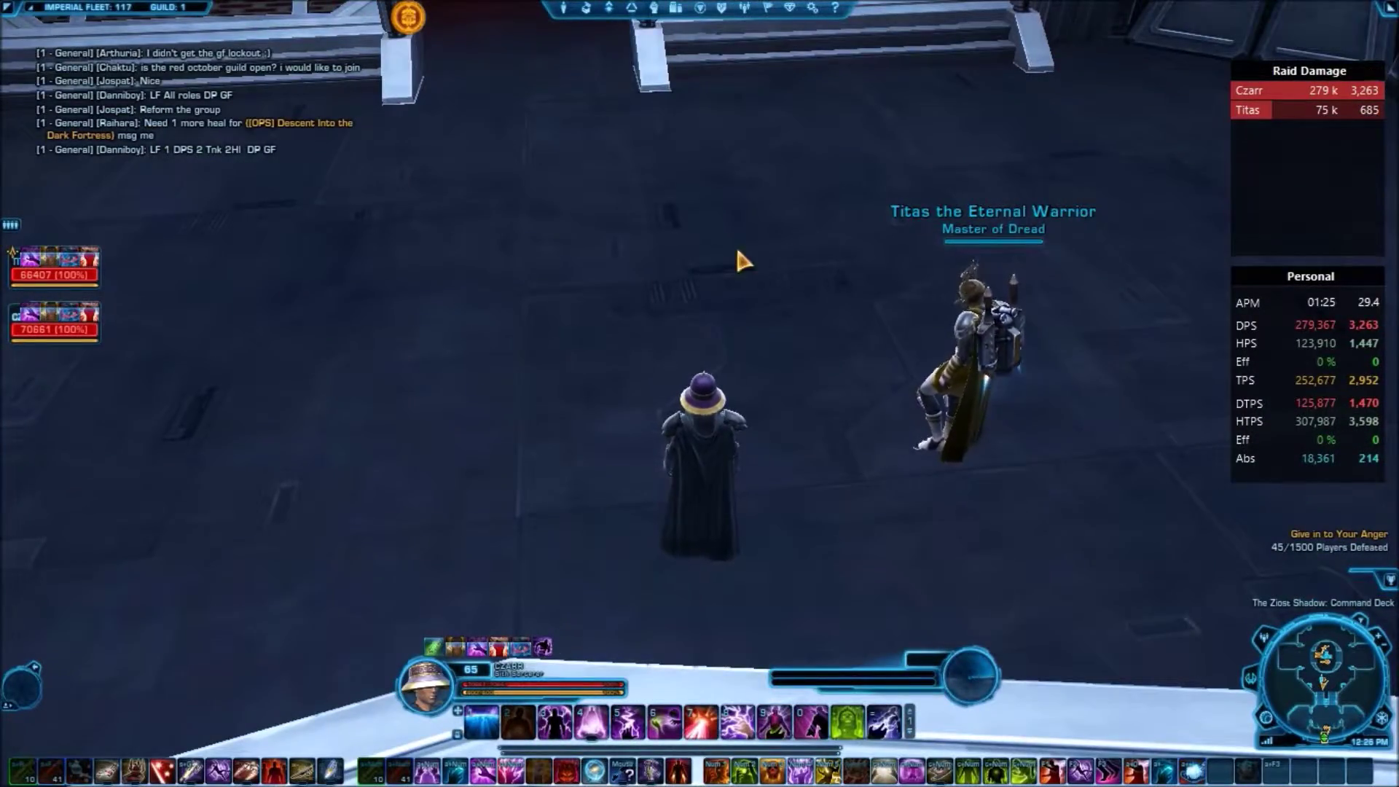
{"action": "mouse_move", "coordinate": [777, 261]}
{"action": "left_mouse_down"}
{"action": "mouse_move", "coordinate": [1020, 291]}
{"action": "mouse_move", "coordinate": [1166, 233]}
{"action": "mouse_move", "coordinate": [1195, 197]}
{"action": "mouse_move", "coordinate": [827, 271]}
{"action": "mouse_move", "coordinate": [837, 284]}
{"action": "mouse_move", "coordinate": [522, 471]}
{"action": "left_mouse_up"}
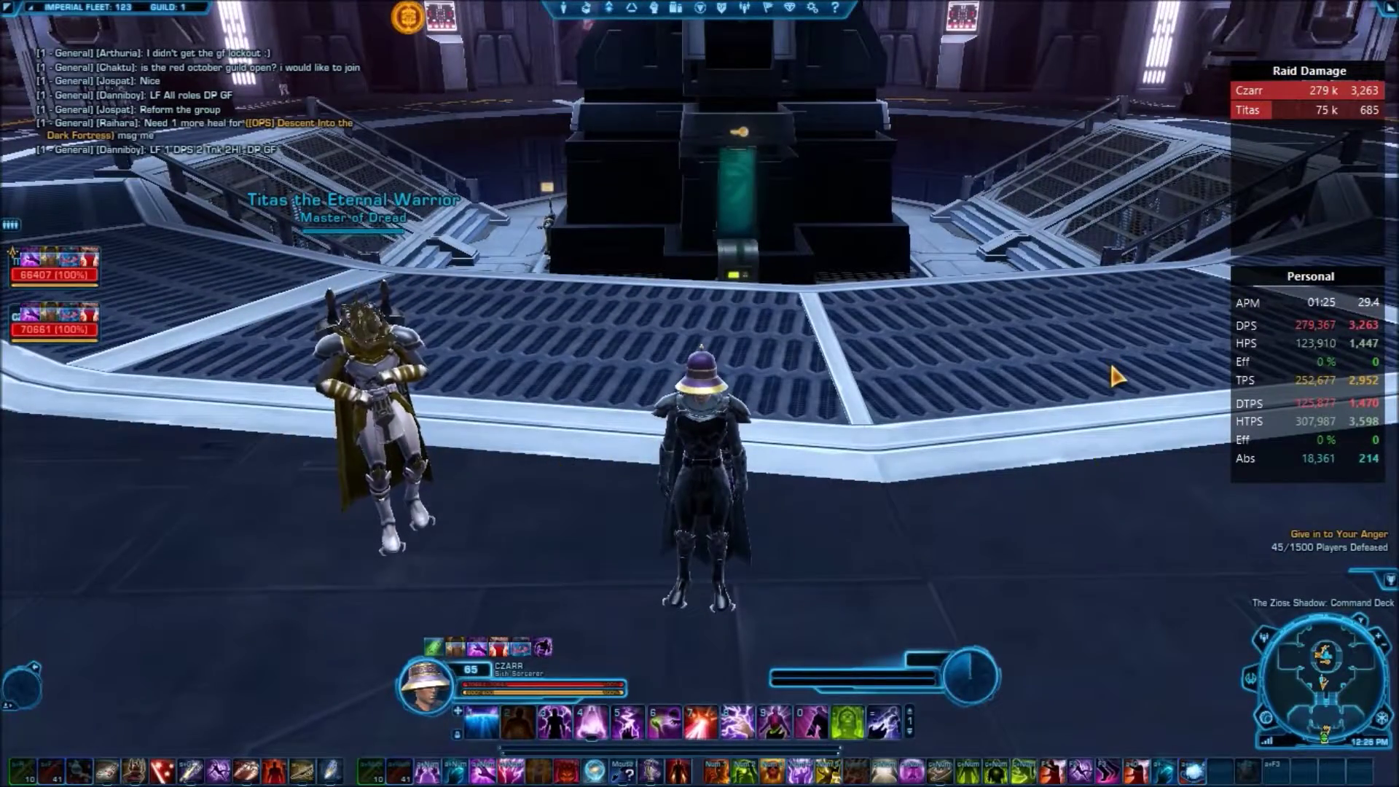
{"action": "key", "text": "alt+Tab"}
{"action": "key", "text": "alt+Tab"}
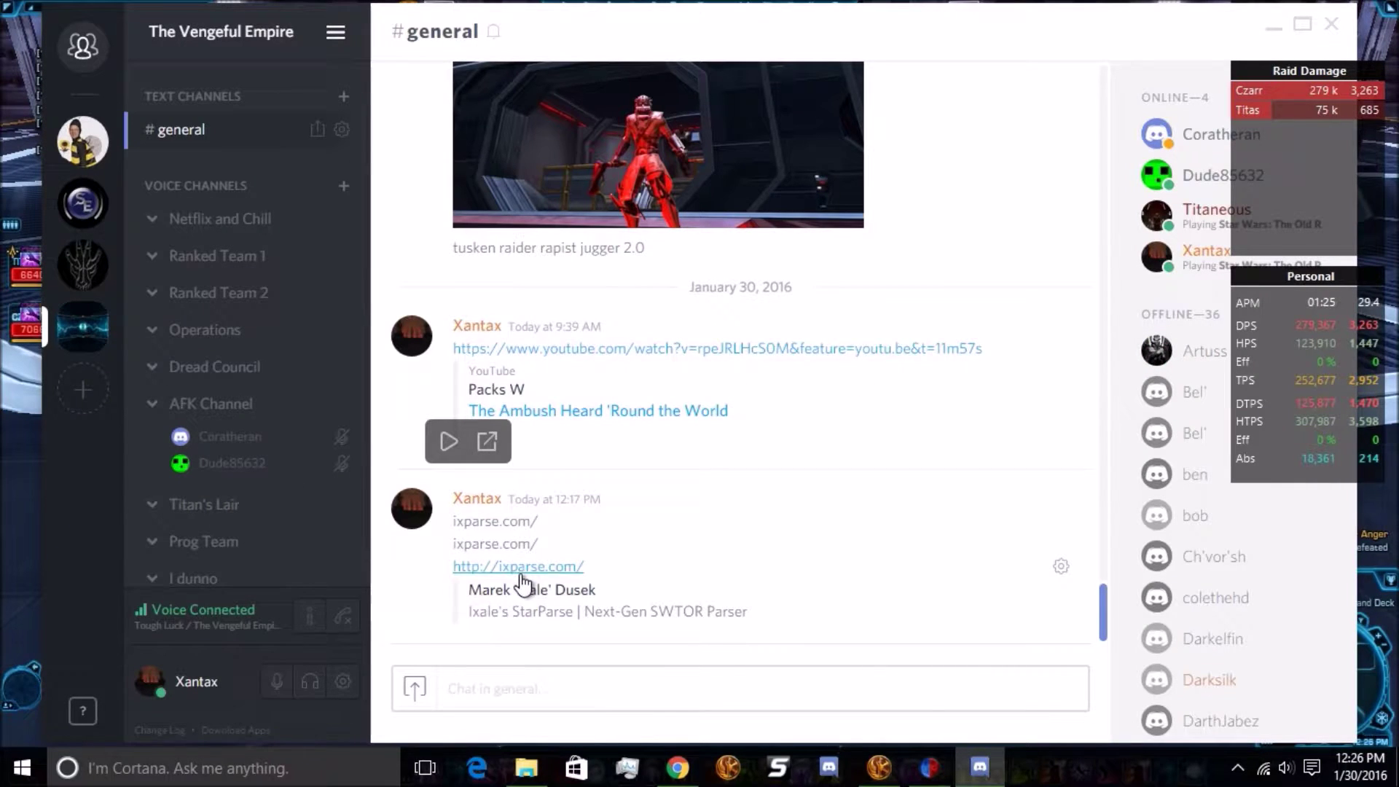
{"action": "left_click", "coordinate": [522, 573]}
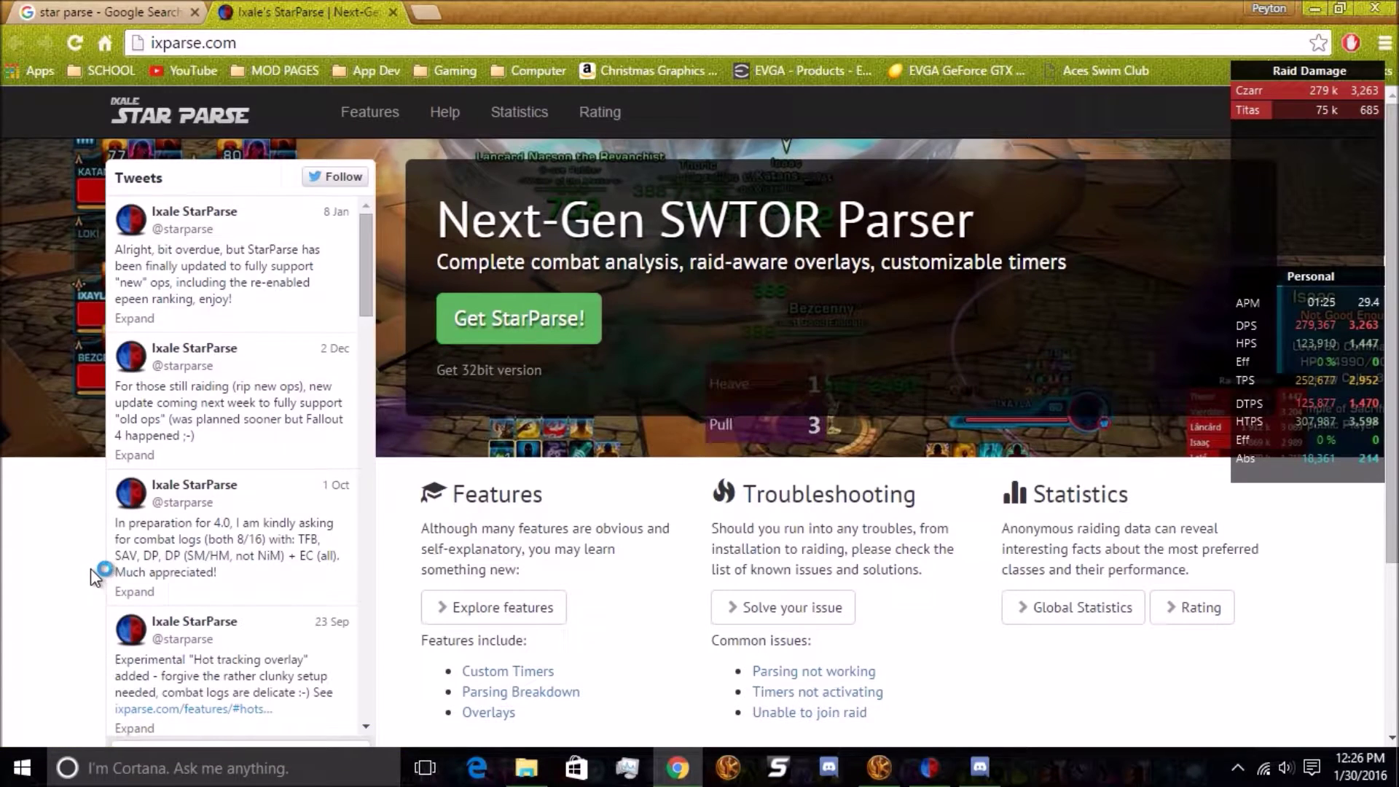
Open Ixale's StarParse site from the search results, start the installer download, then cancel it.
{"action": "left_click", "coordinate": [131, 16]}
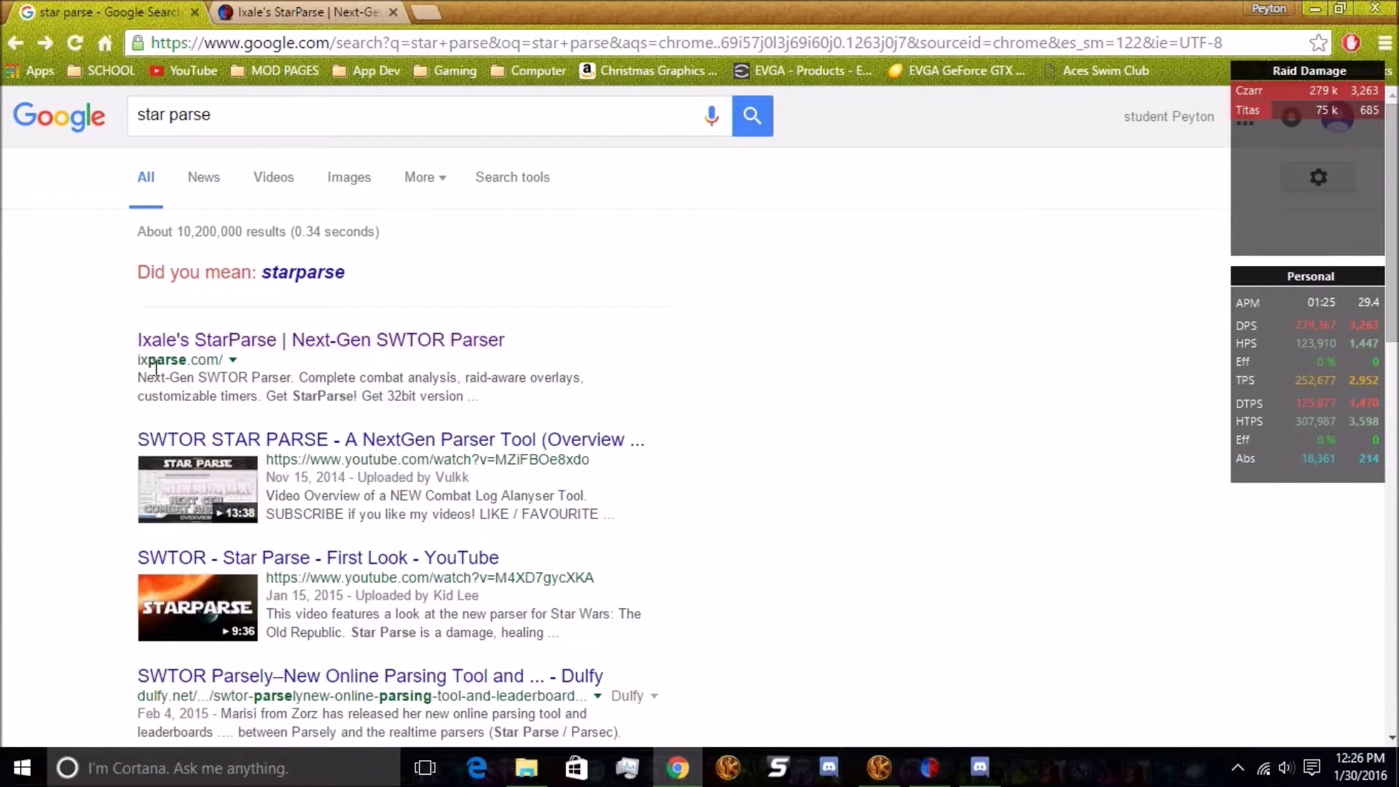
{"action": "left_click", "coordinate": [175, 341]}
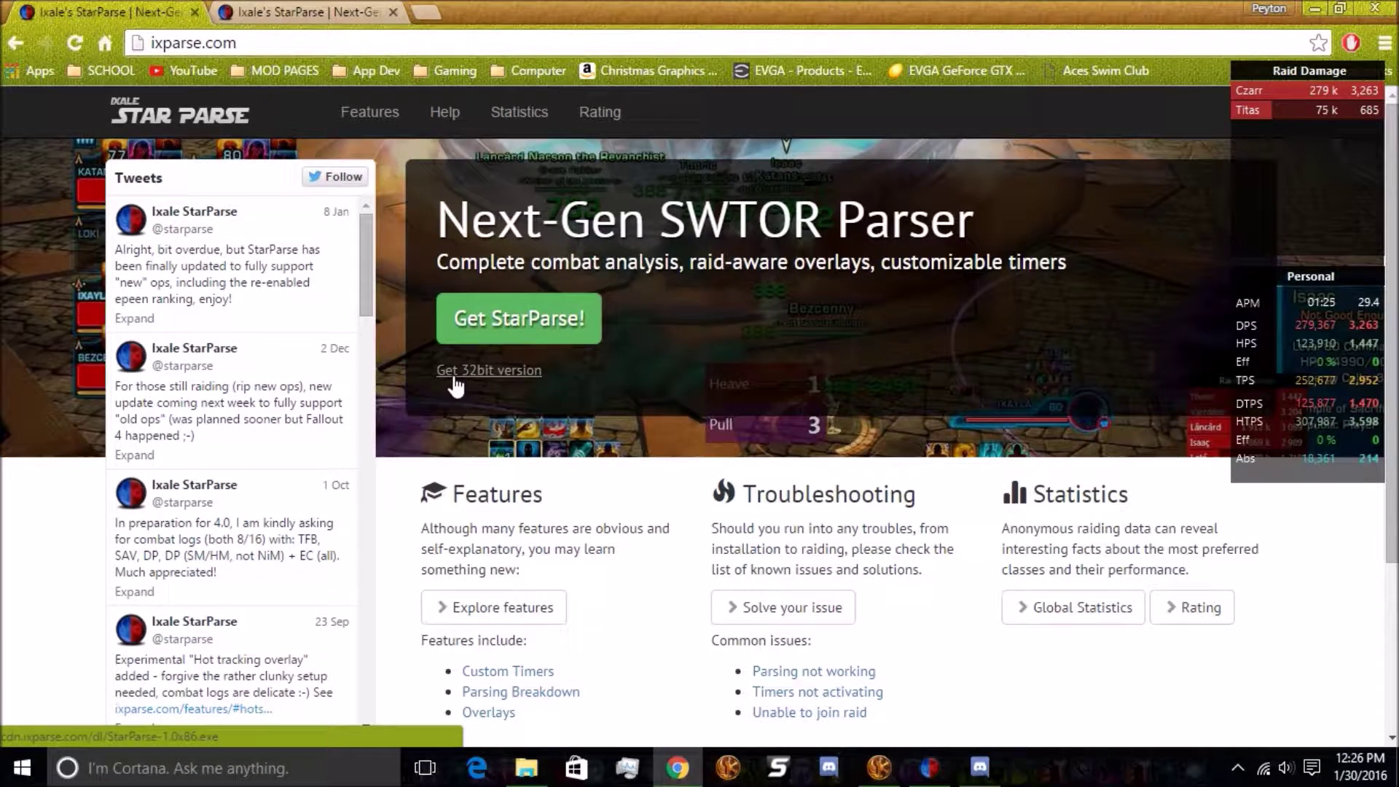
{"action": "left_click", "coordinate": [488, 326]}
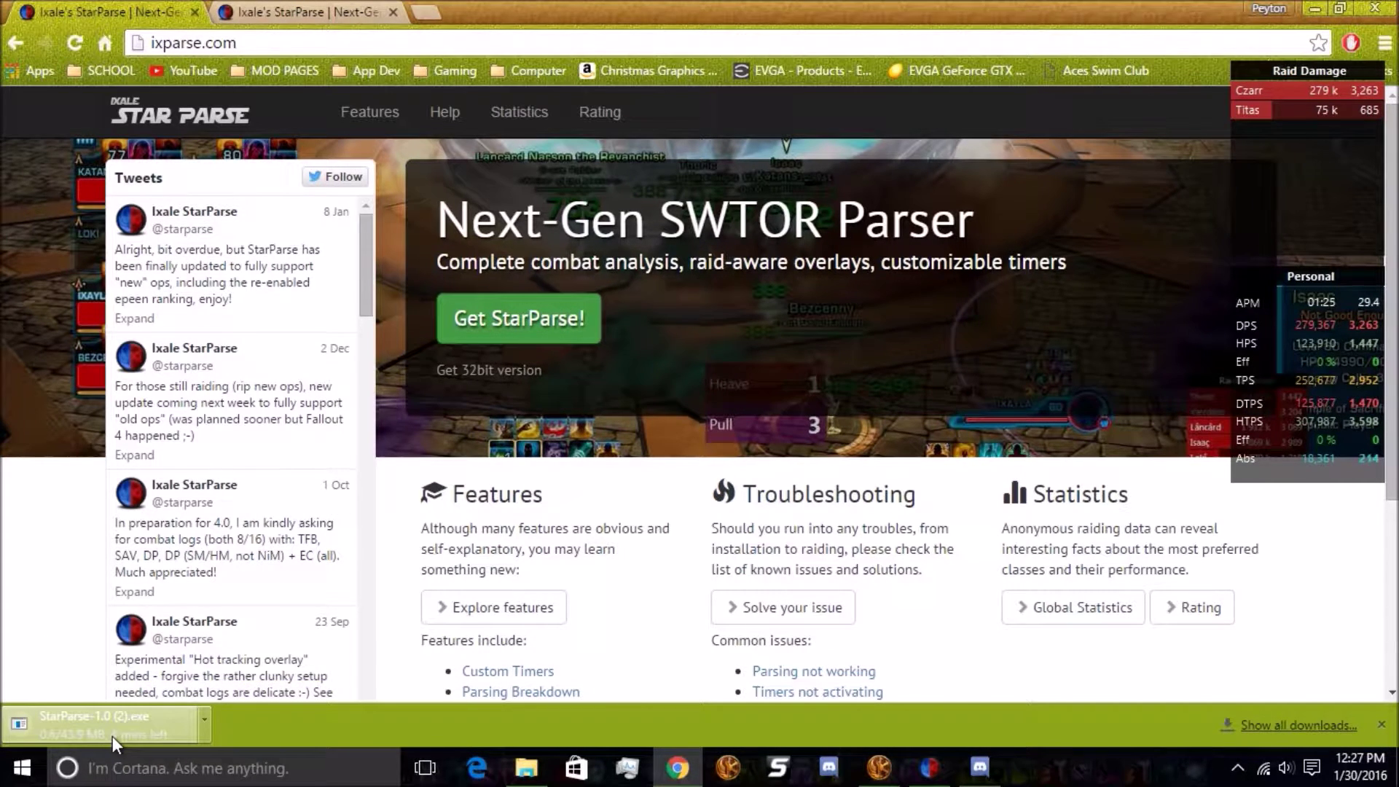
{"action": "left_click", "coordinate": [205, 718]}
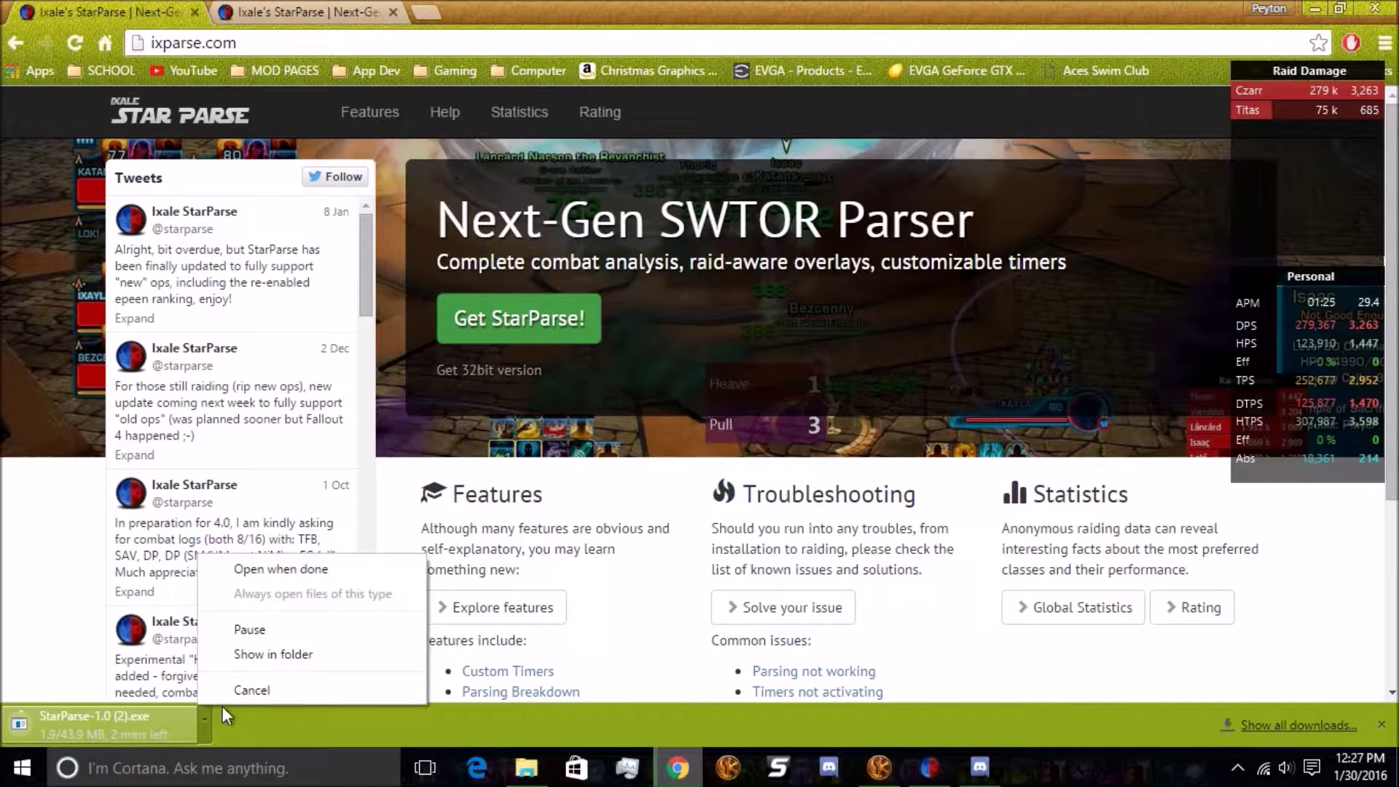
{"action": "left_click", "coordinate": [255, 689]}
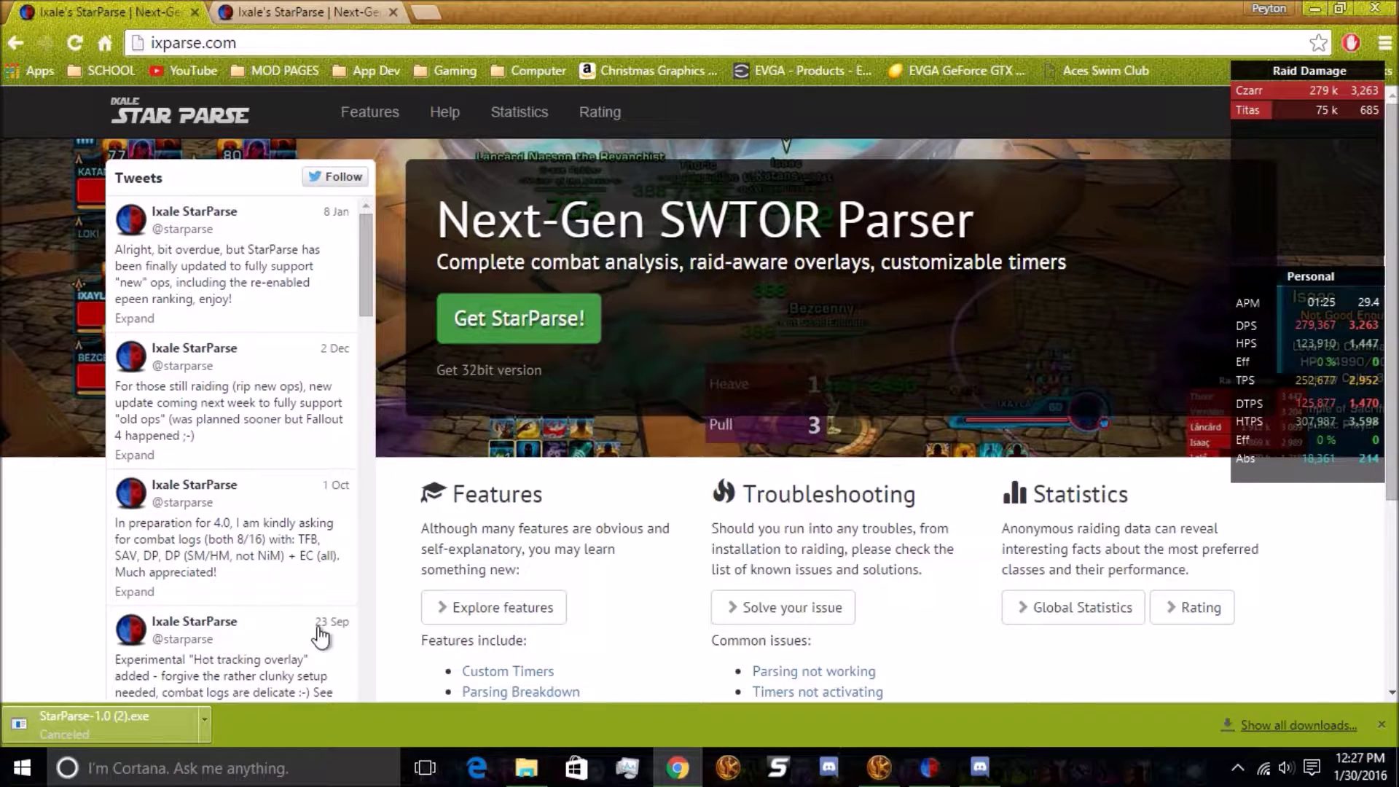
Launch StarParse from the Start menu tiles and nudge its window slightly left.
{"action": "key", "text": "super"}
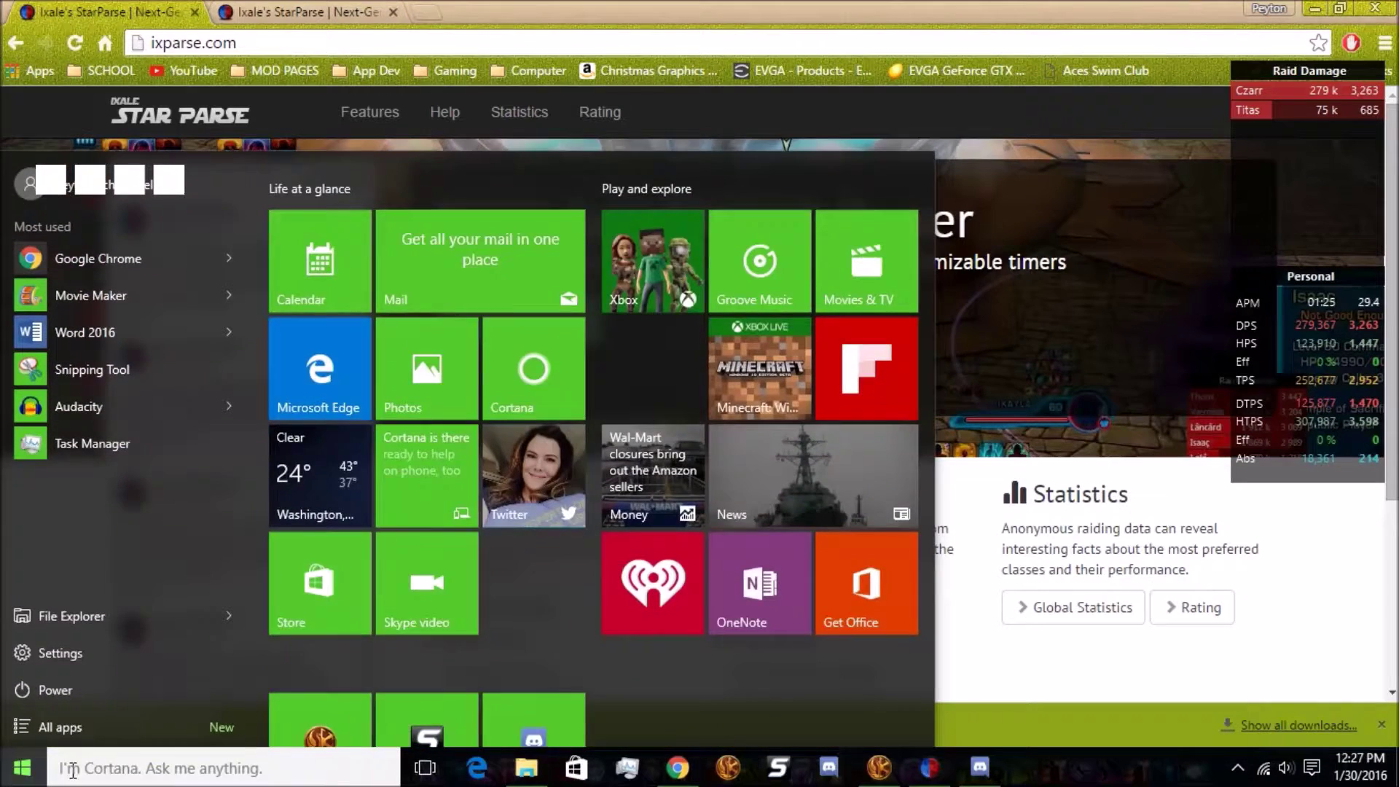
{"action": "scroll", "coordinate": [453, 656], "scroll_direction": "down", "scroll_amount": 3}
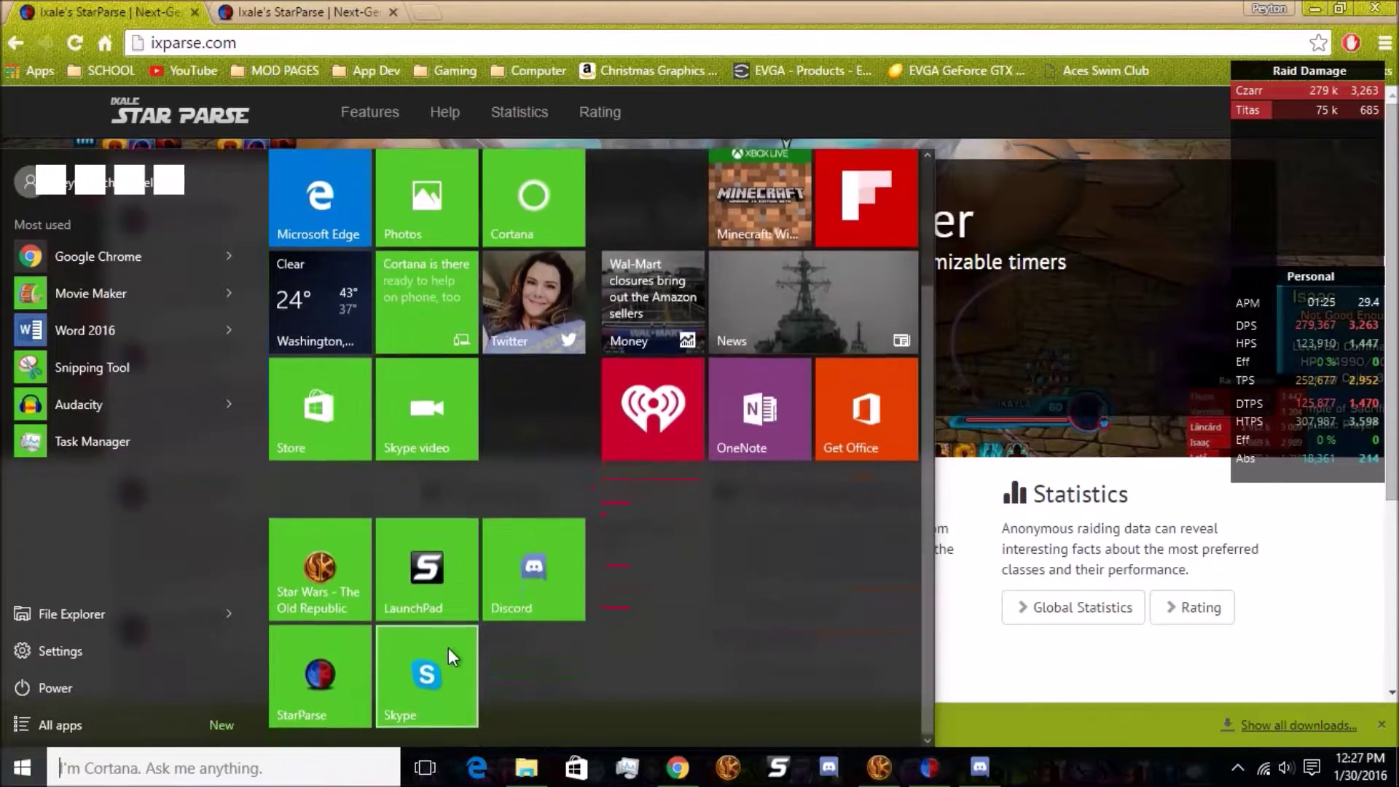
{"action": "left_click", "coordinate": [317, 673]}
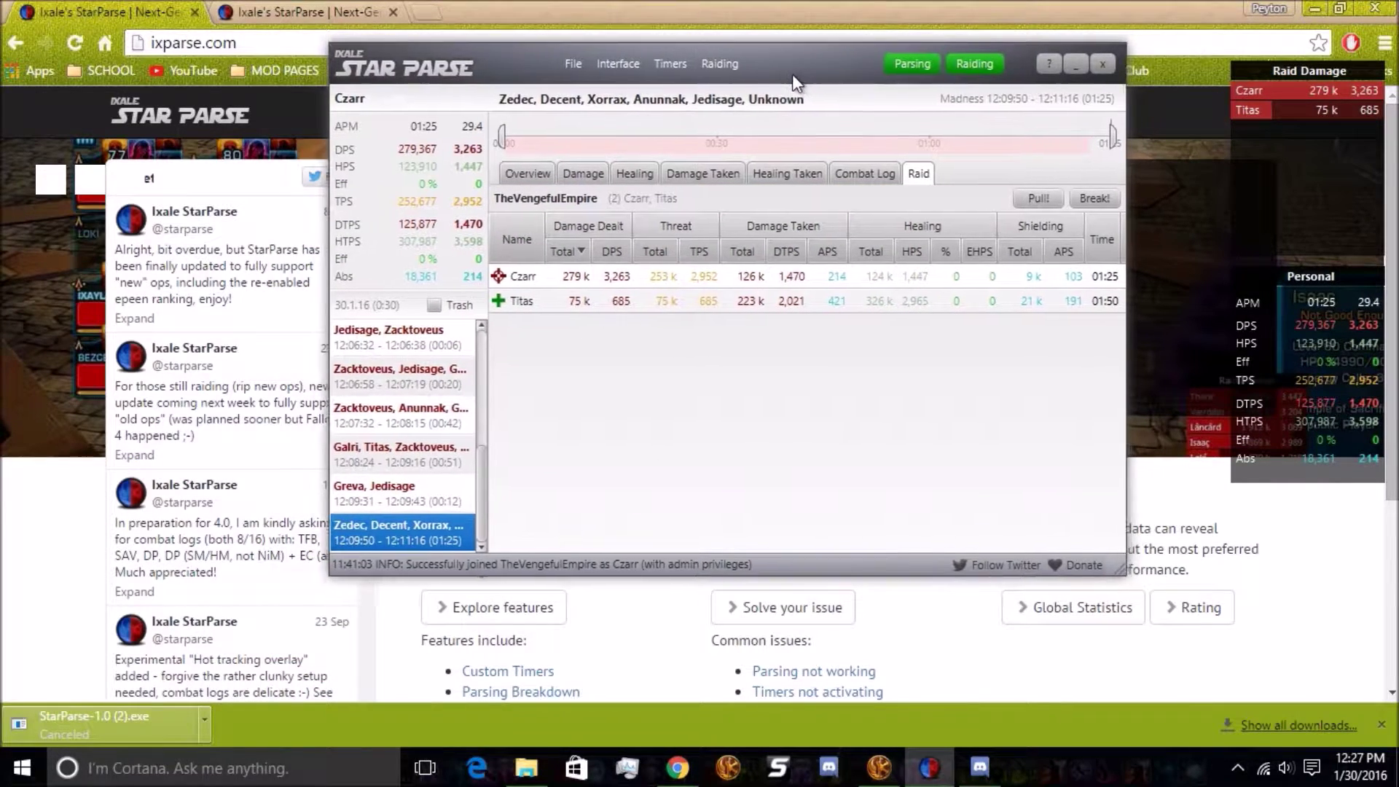
{"action": "left_click_drag", "start_coordinate": [792, 72], "coordinate": [775, 75]}
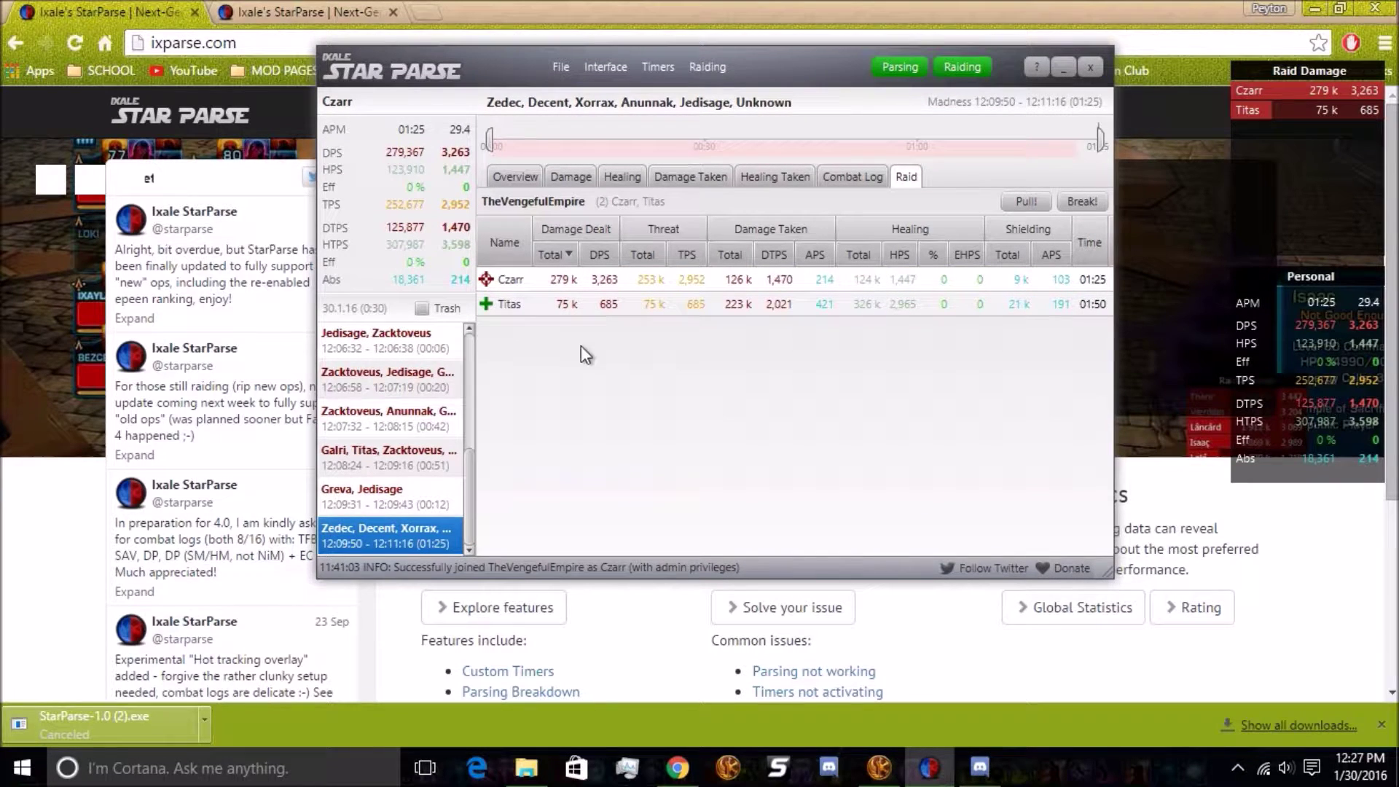
{"action": "scroll", "coordinate": [409, 444], "scroll_direction": "up", "scroll_amount": 3}
{"action": "scroll", "coordinate": [429, 397], "scroll_direction": "down", "scroll_amount": 3}
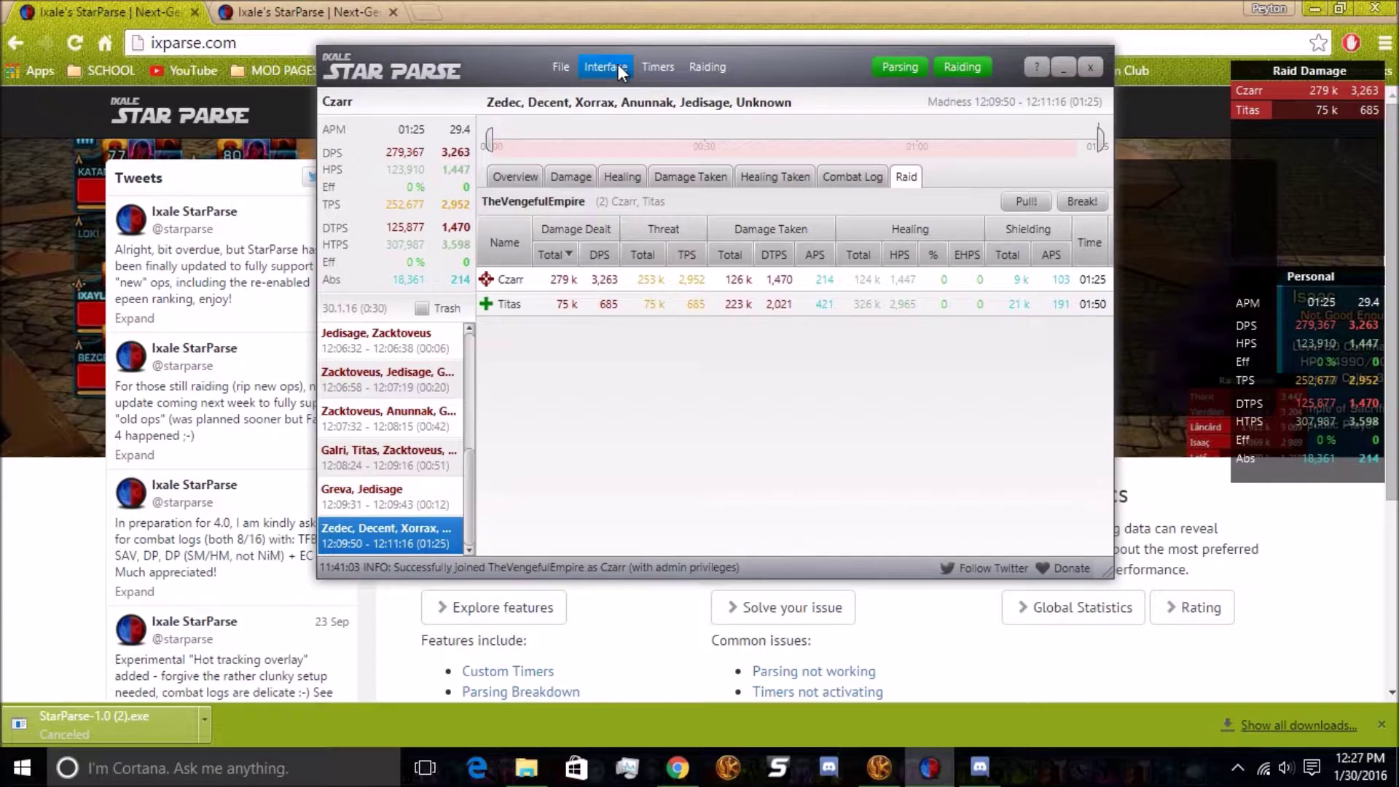
{"action": "left_click", "coordinate": [599, 66]}
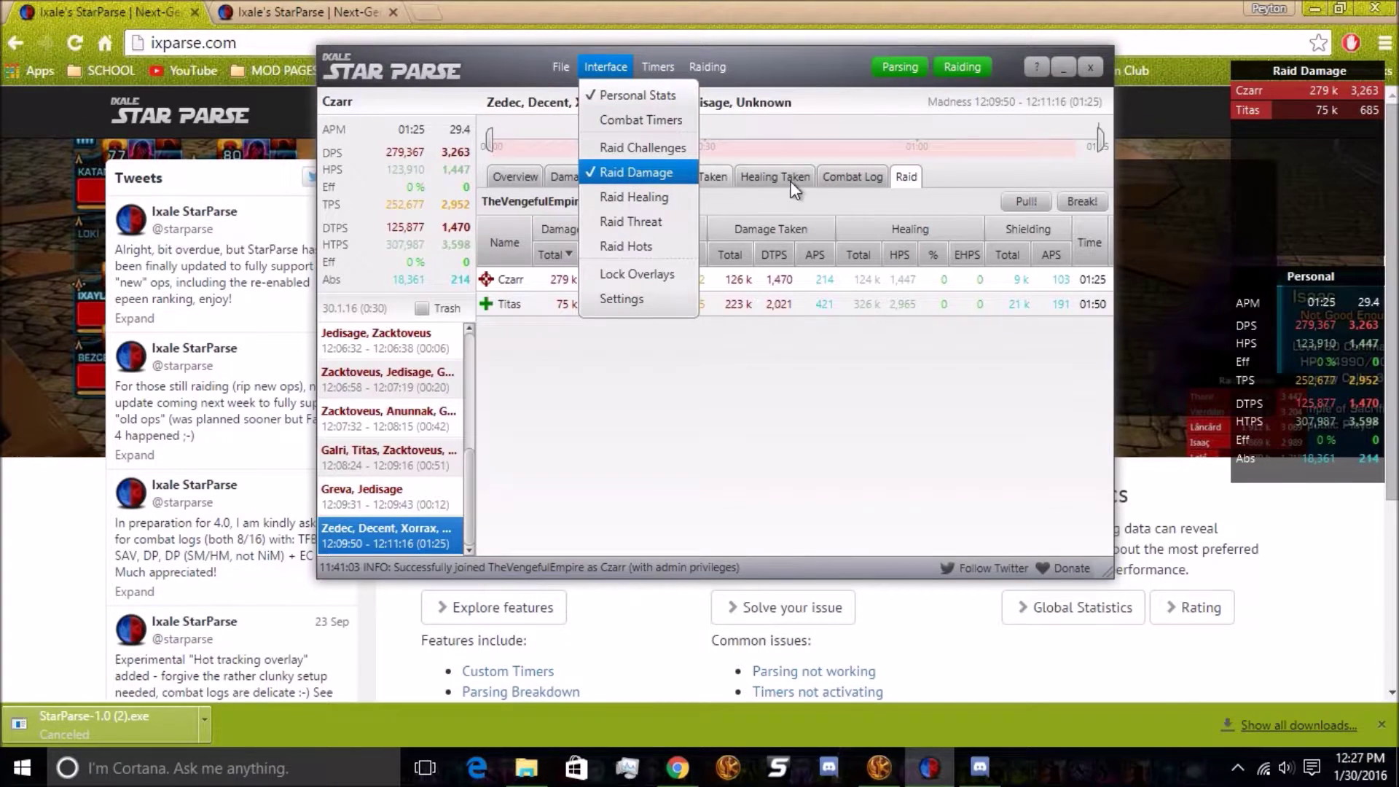
{"action": "mouse_move", "coordinate": [1293, 88]}
{"action": "mouse_move", "coordinate": [1297, 62]}
{"action": "left_mouse_down"}
{"action": "mouse_move", "coordinate": [1089, 62]}
{"action": "mouse_move", "coordinate": [1297, 63]}
{"action": "left_mouse_up"}
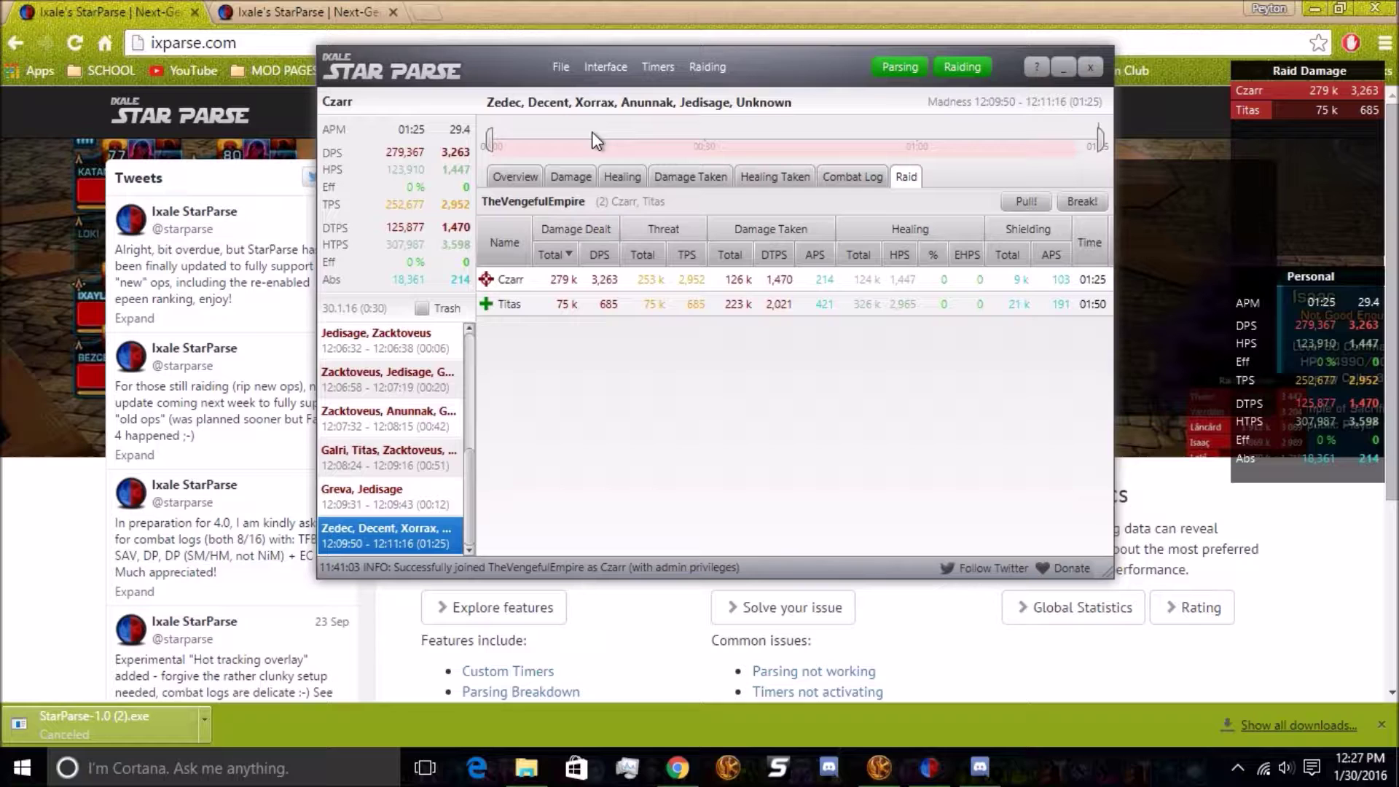
{"action": "left_click", "coordinate": [605, 64]}
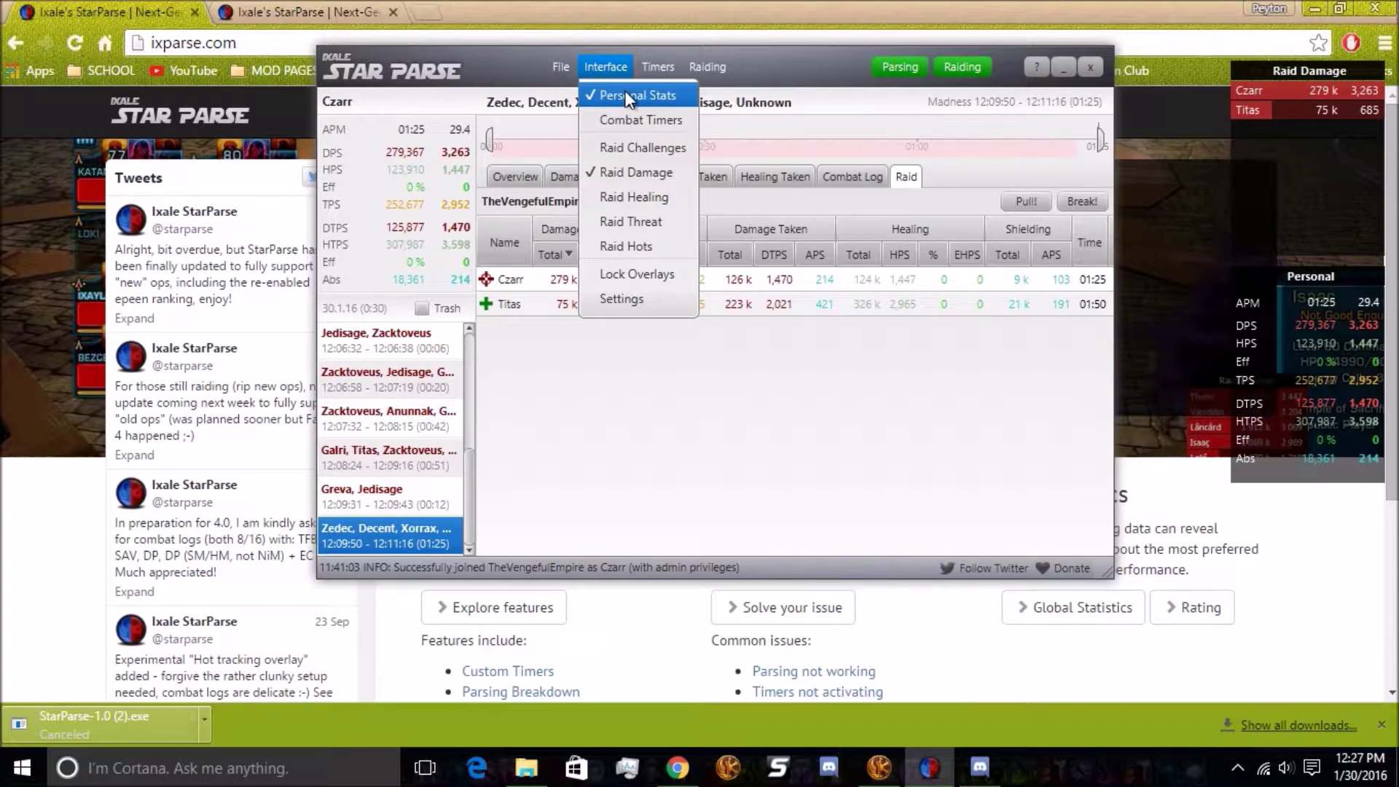
Close the overlay options, review the Raiding settings, and reopen the list showing TheVengefulEmpire.
{"action": "left_click", "coordinate": [662, 436]}
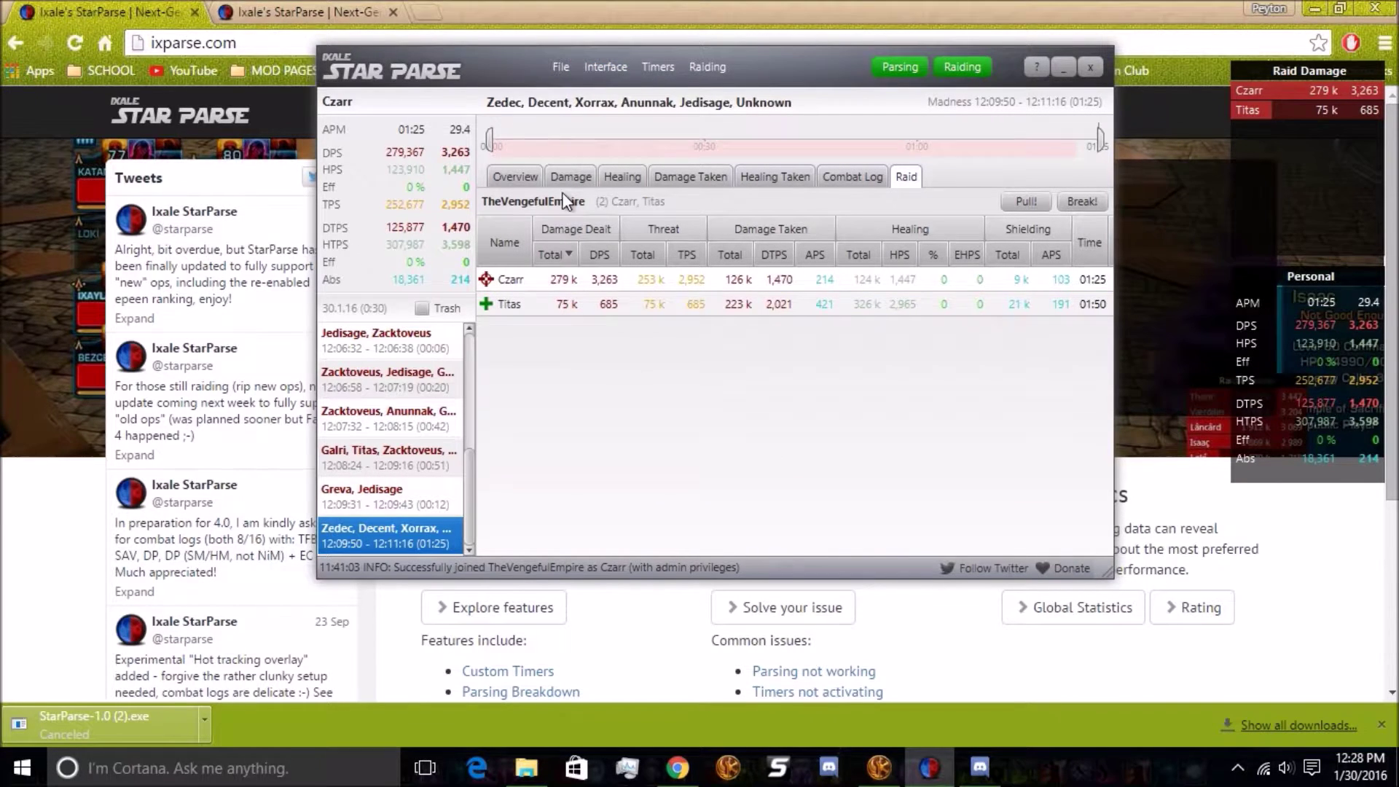
{"action": "left_click", "coordinate": [704, 68]}
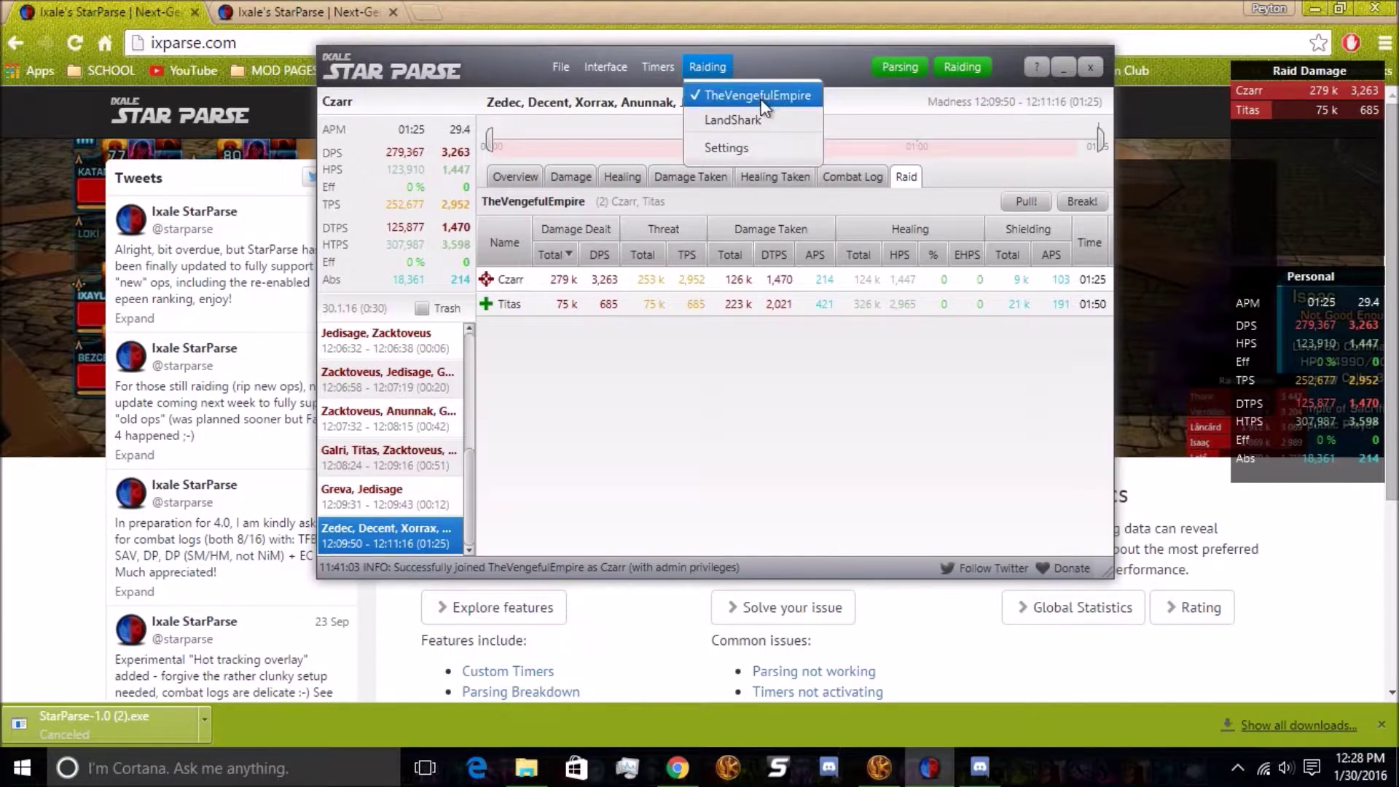
{"action": "left_click", "coordinate": [780, 60]}
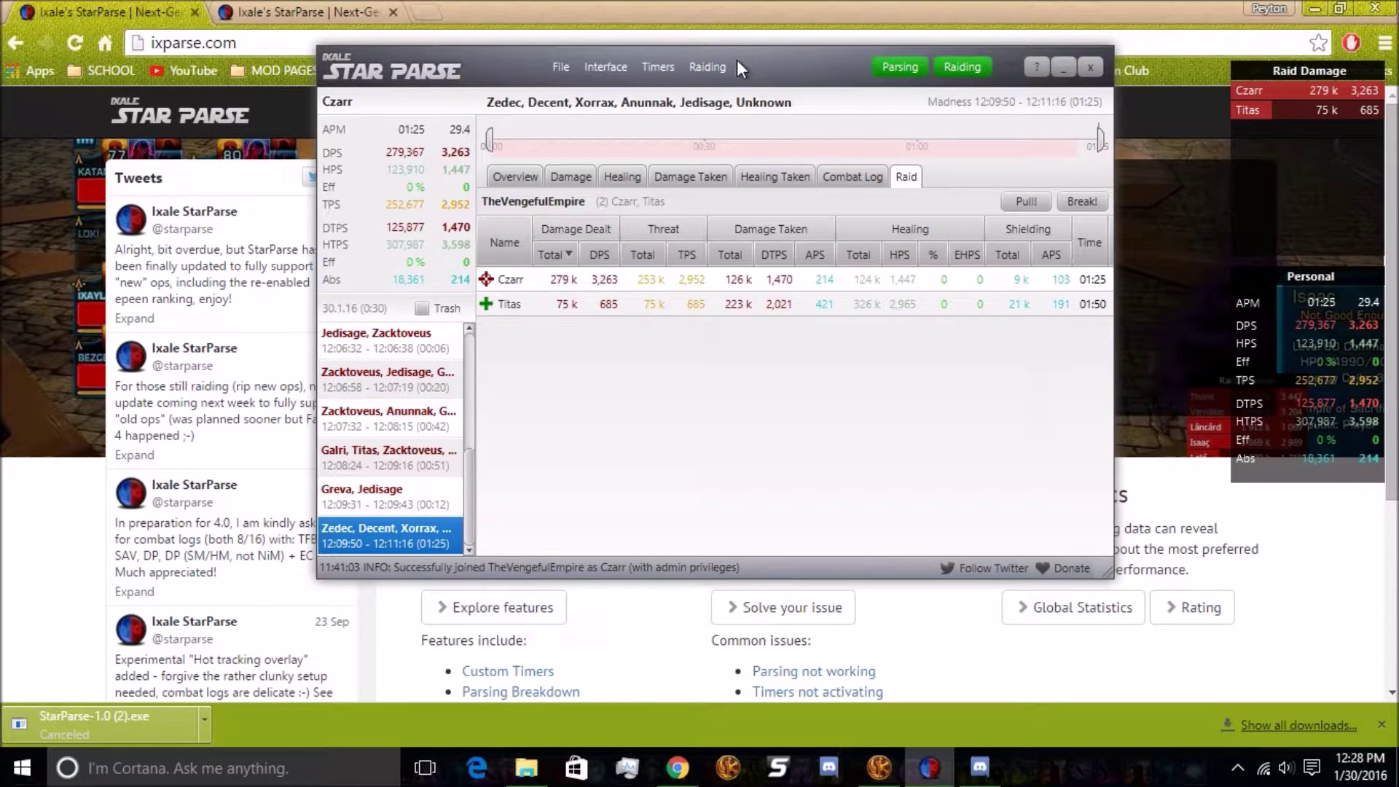
{"action": "left_click", "coordinate": [714, 64]}
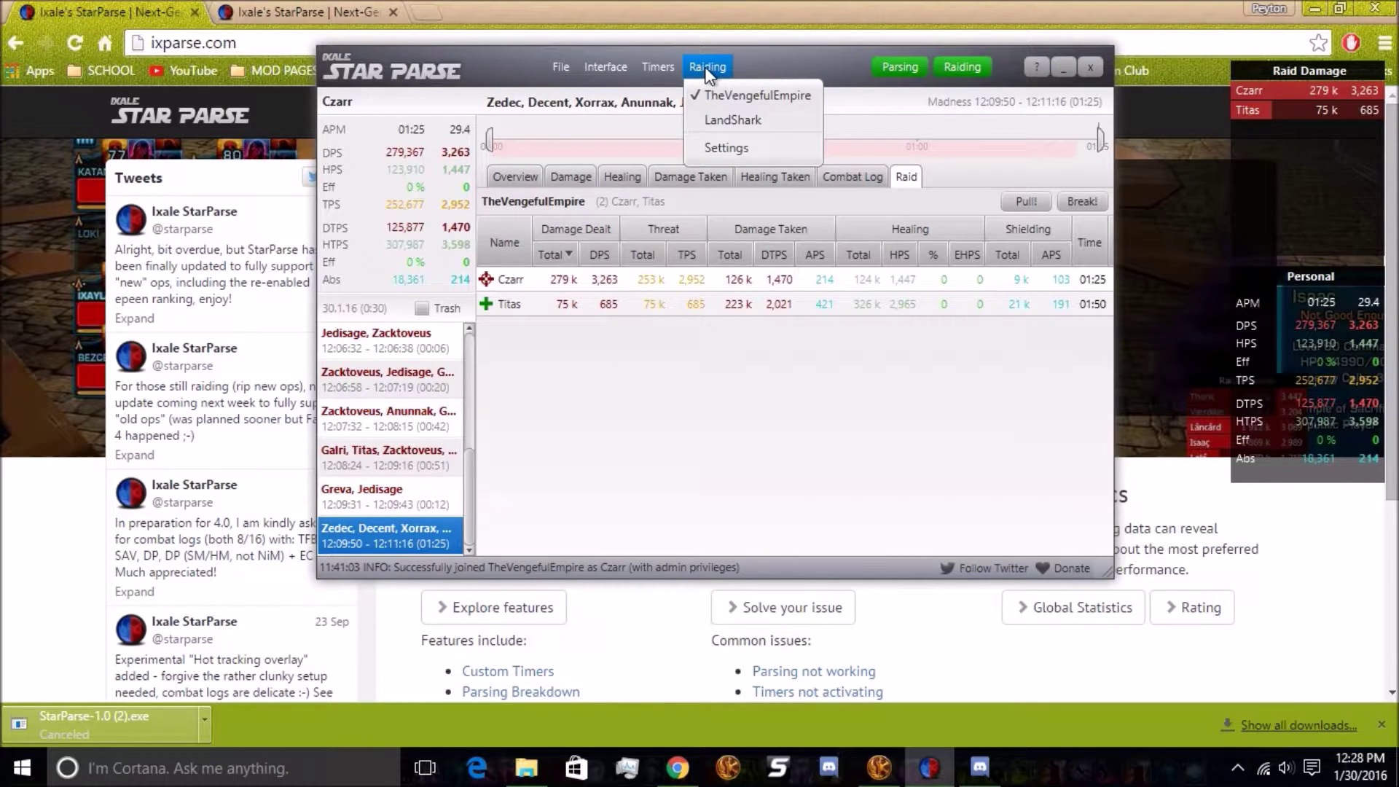
{"action": "left_click", "coordinate": [718, 144]}
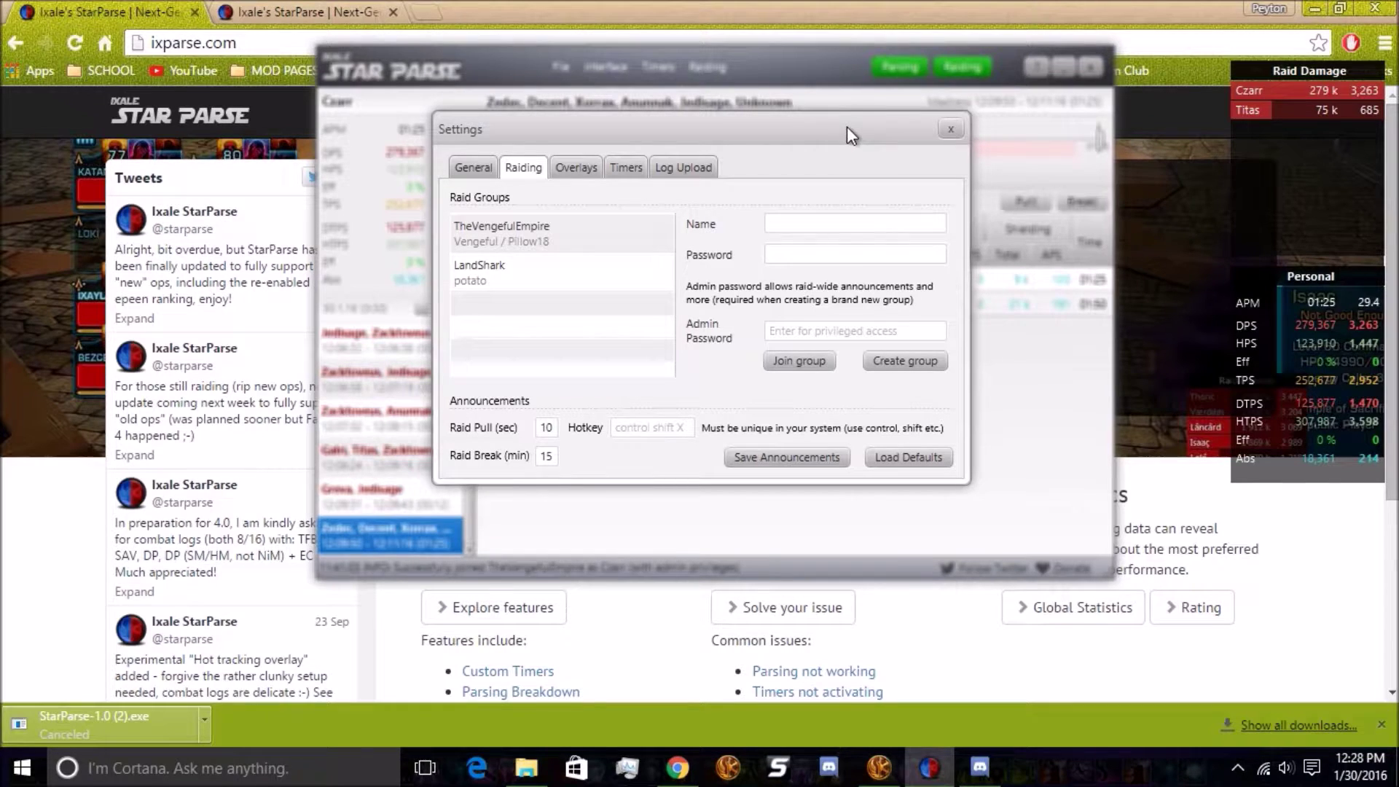
{"action": "left_click", "coordinate": [950, 131]}
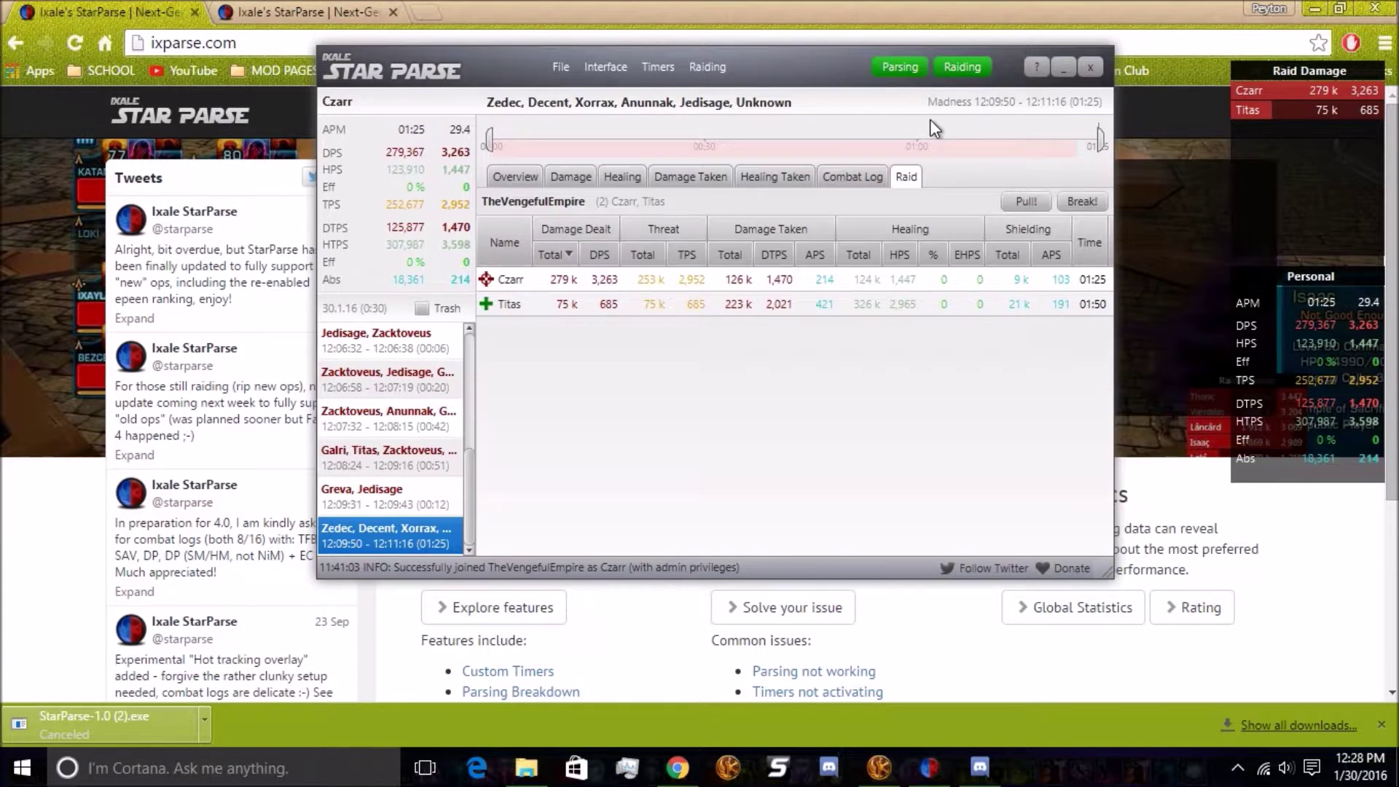
{"action": "left_click", "coordinate": [717, 67]}
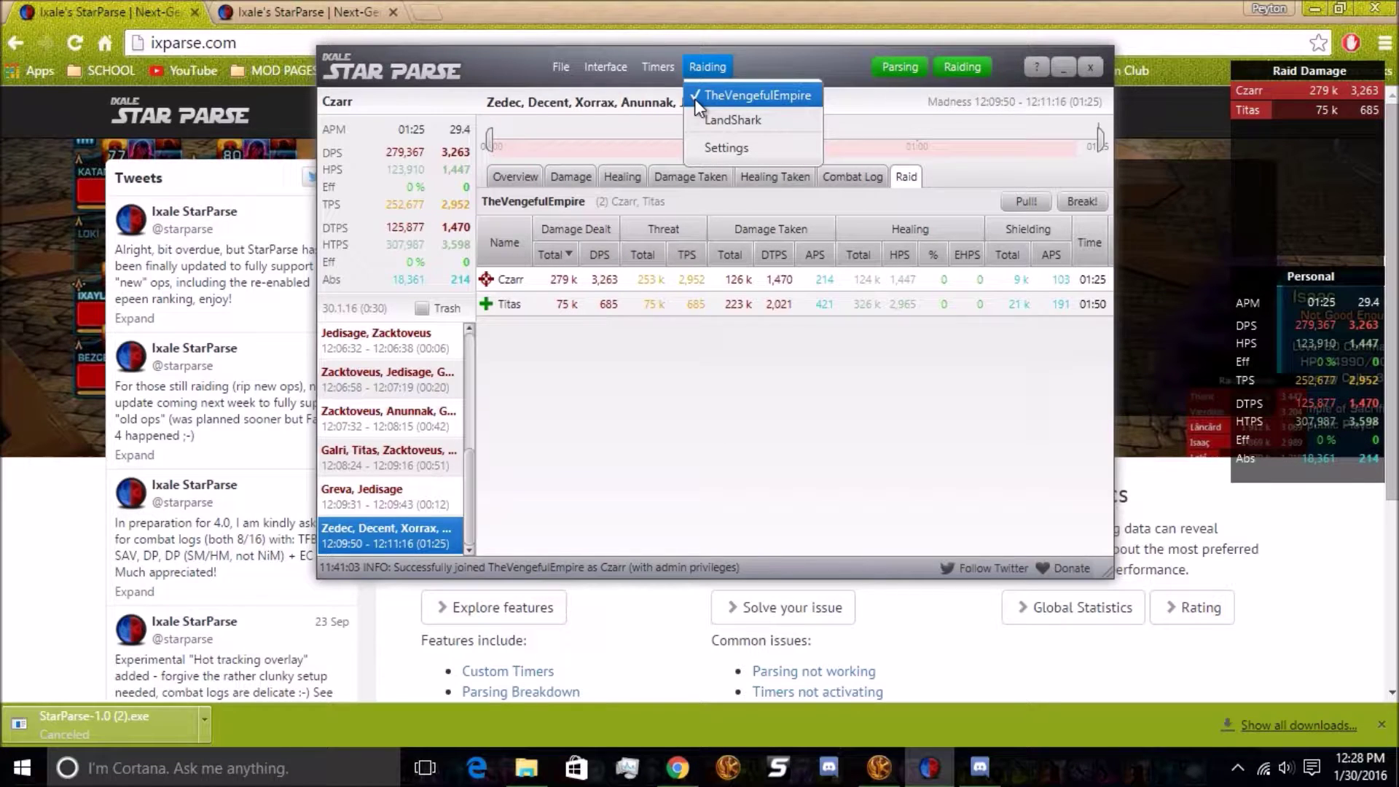
Turn Raiding and Parsing off, then restart both to rejoin the TheVengefulEmpire raid.
{"action": "left_click", "coordinate": [715, 93]}
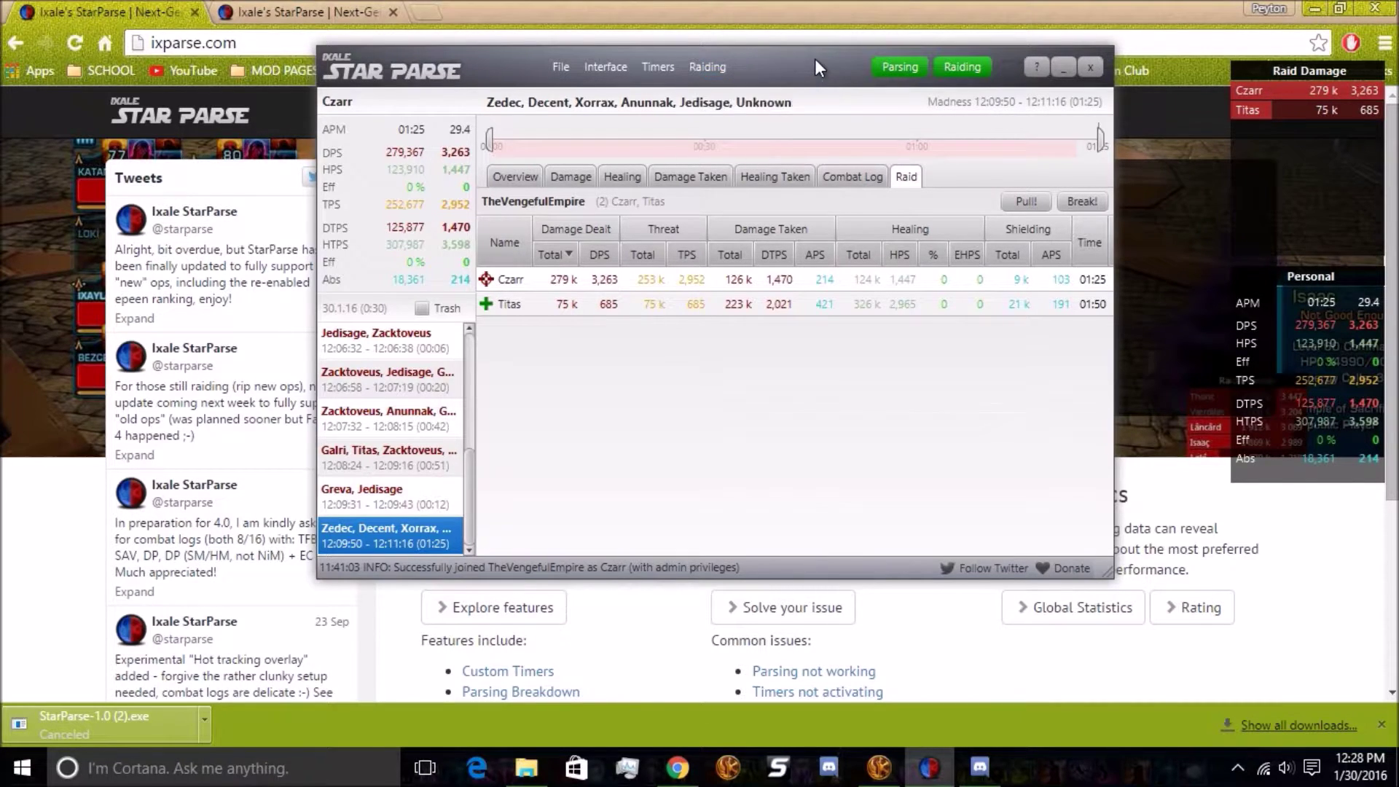
{"action": "left_click", "coordinate": [947, 71]}
{"action": "left_click", "coordinate": [907, 72]}
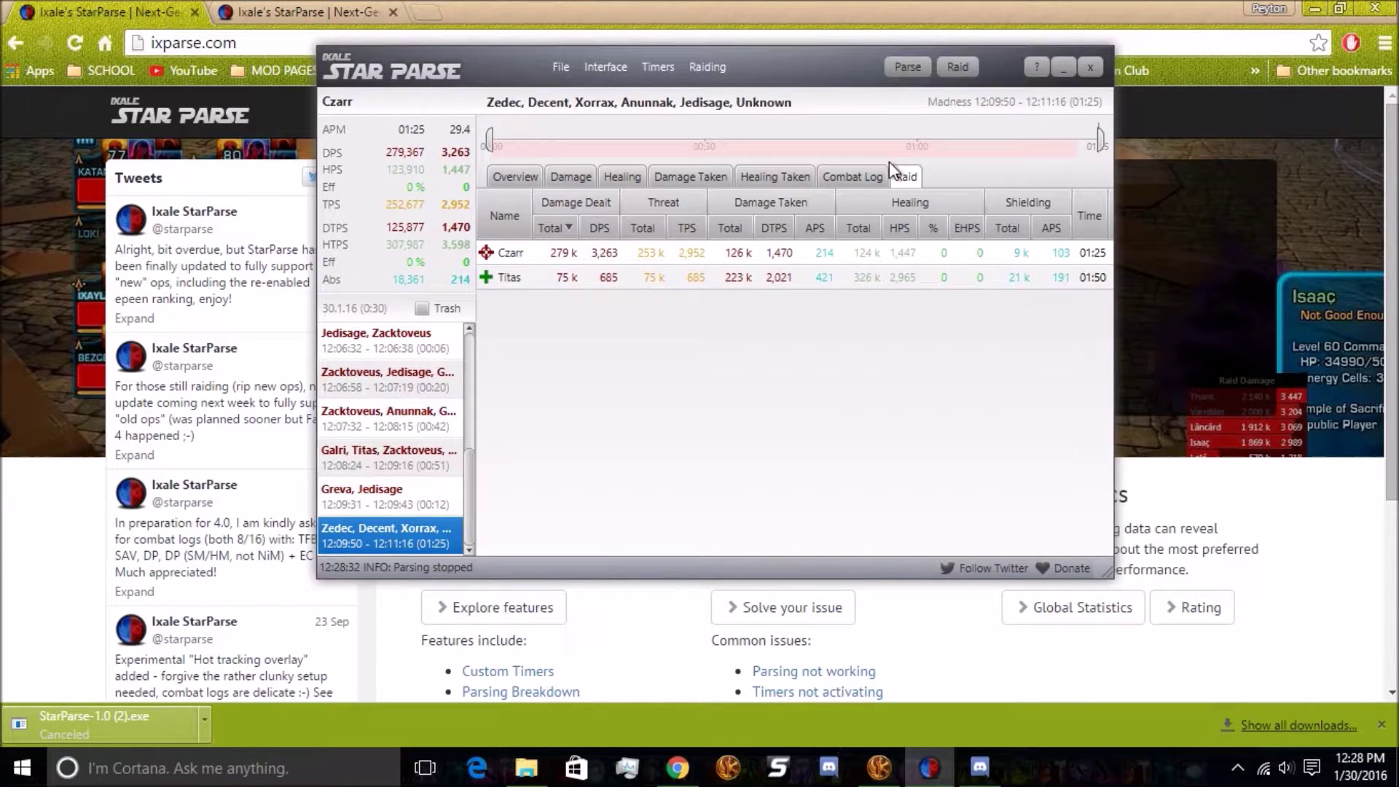
{"action": "left_click", "coordinate": [958, 73]}
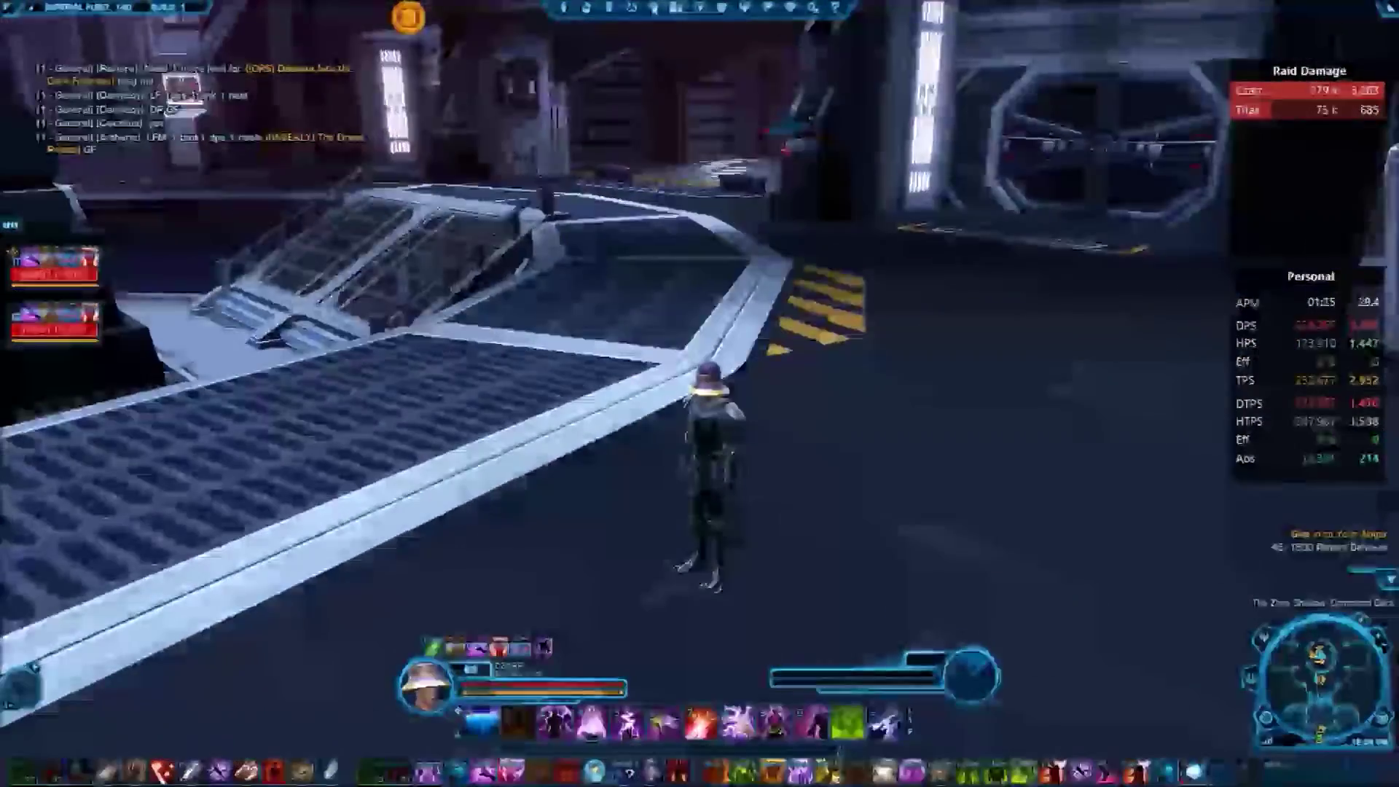
Tick 'Enable combat logging to file' on the Combat Logging page of the game Preferences.
{"action": "key", "text": "Escape"}
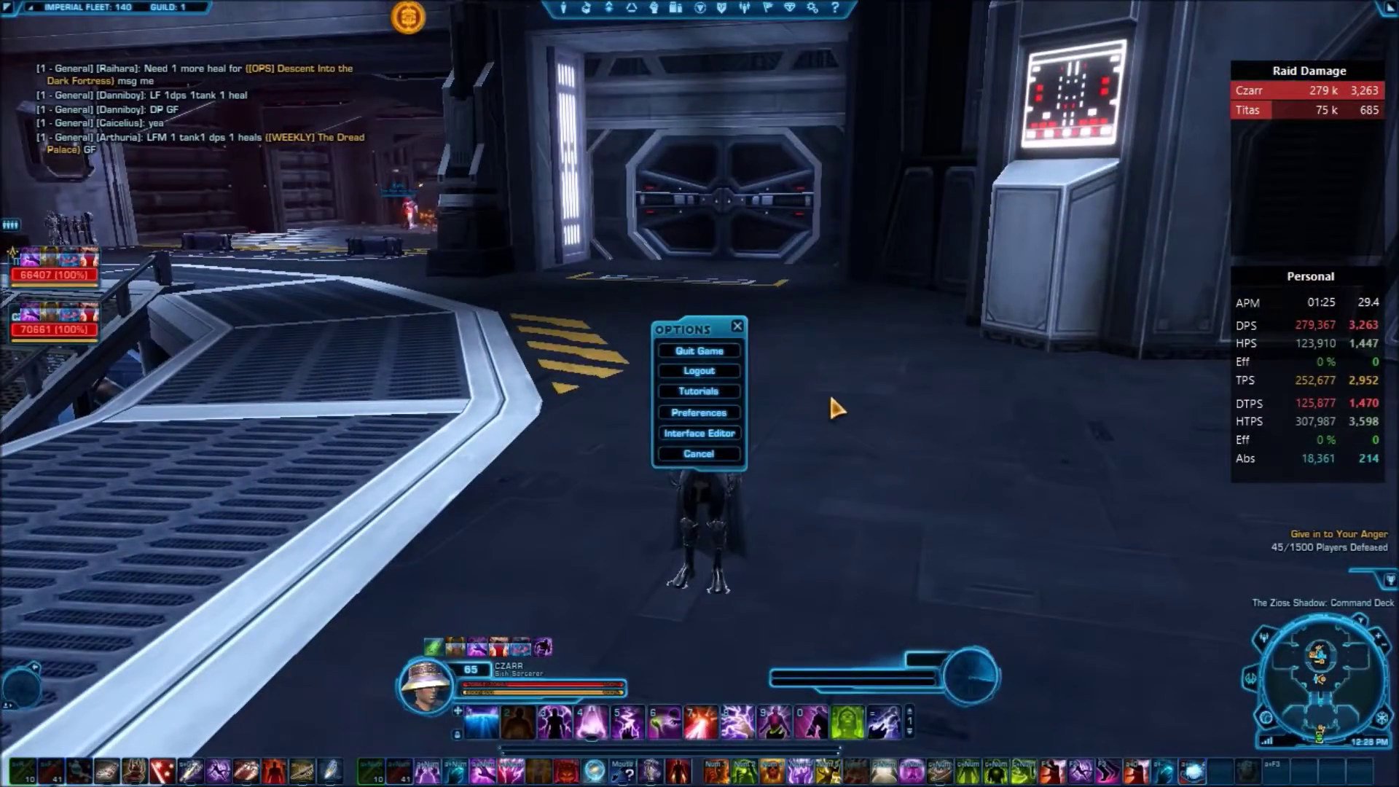
{"action": "left_click", "coordinate": [710, 413]}
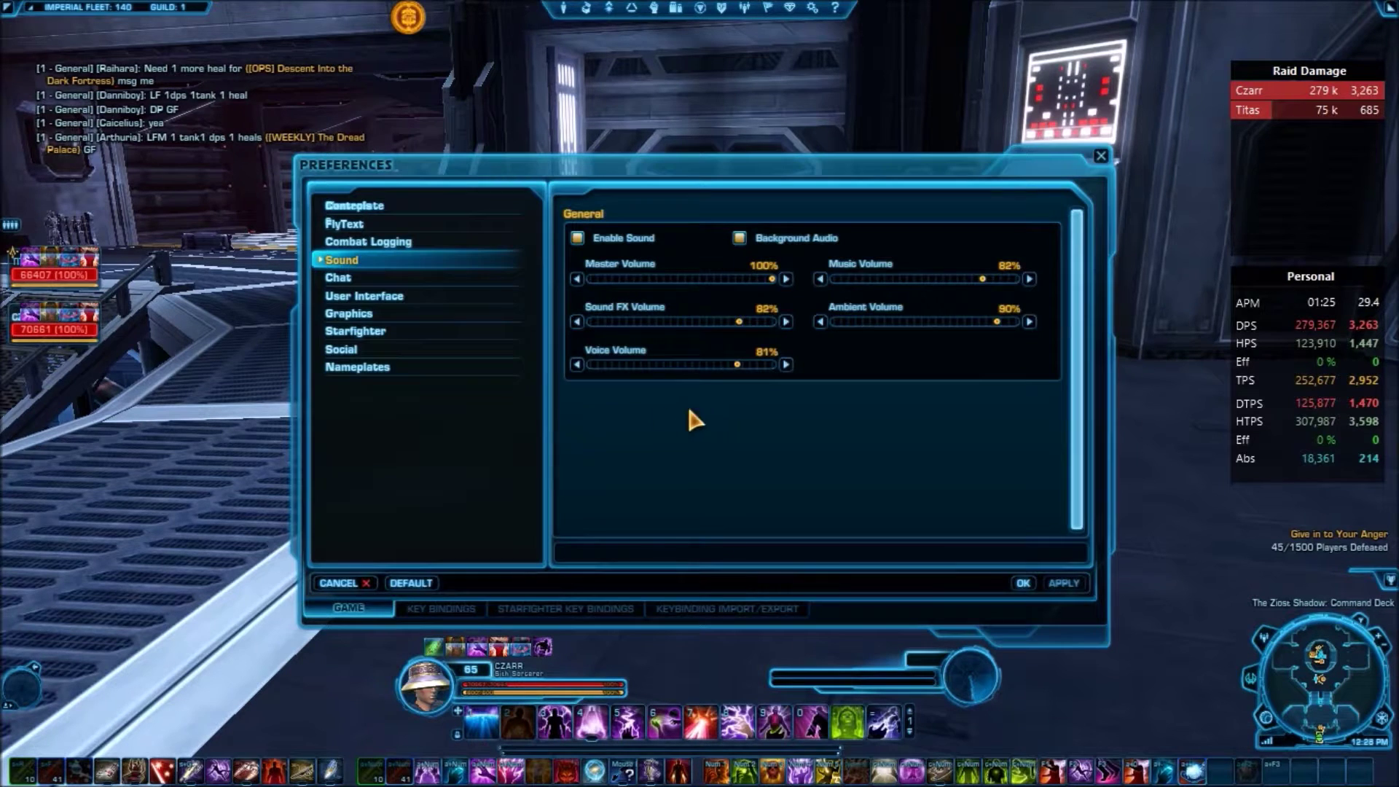
{"action": "left_click", "coordinate": [390, 242]}
{"action": "mouse_move", "coordinate": [907, 273]}
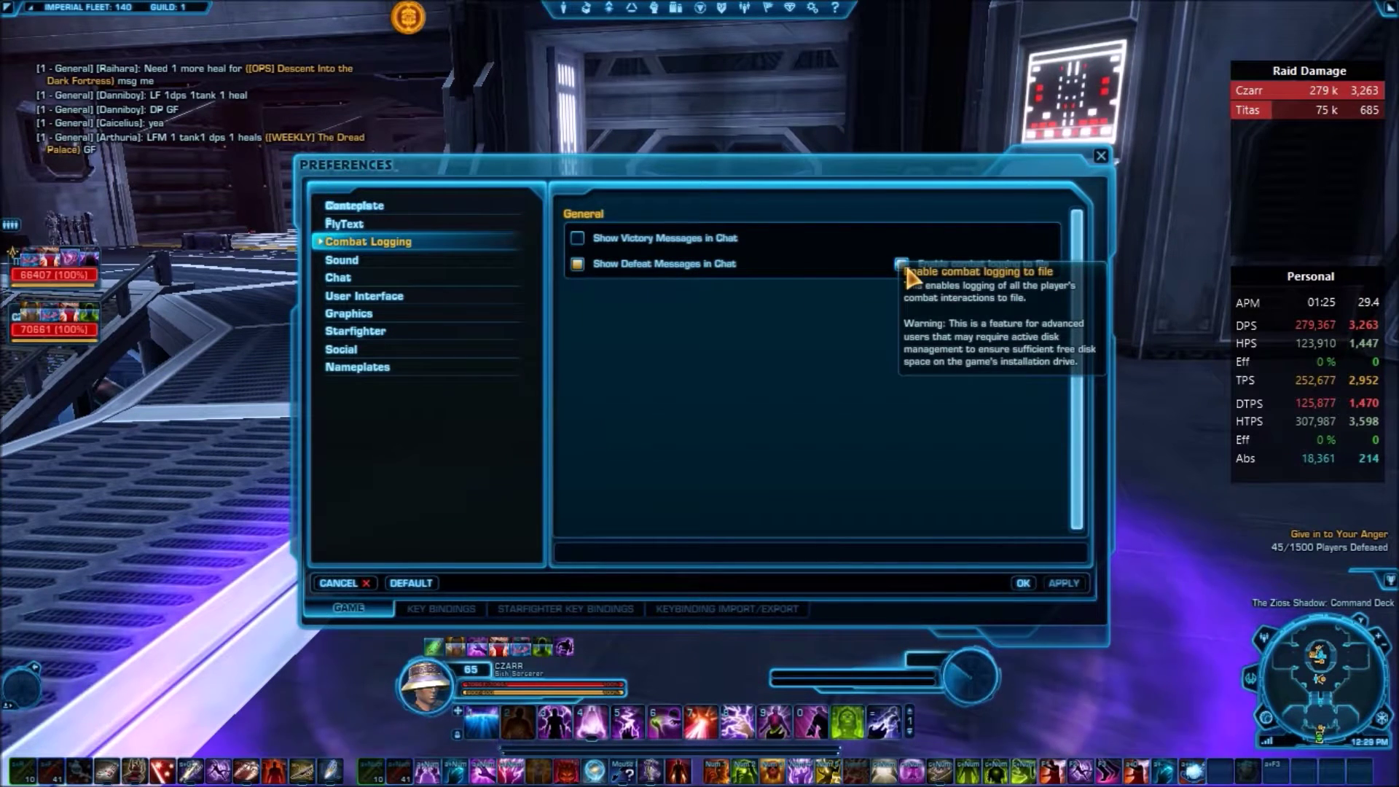
{"action": "left_click", "coordinate": [903, 265]}
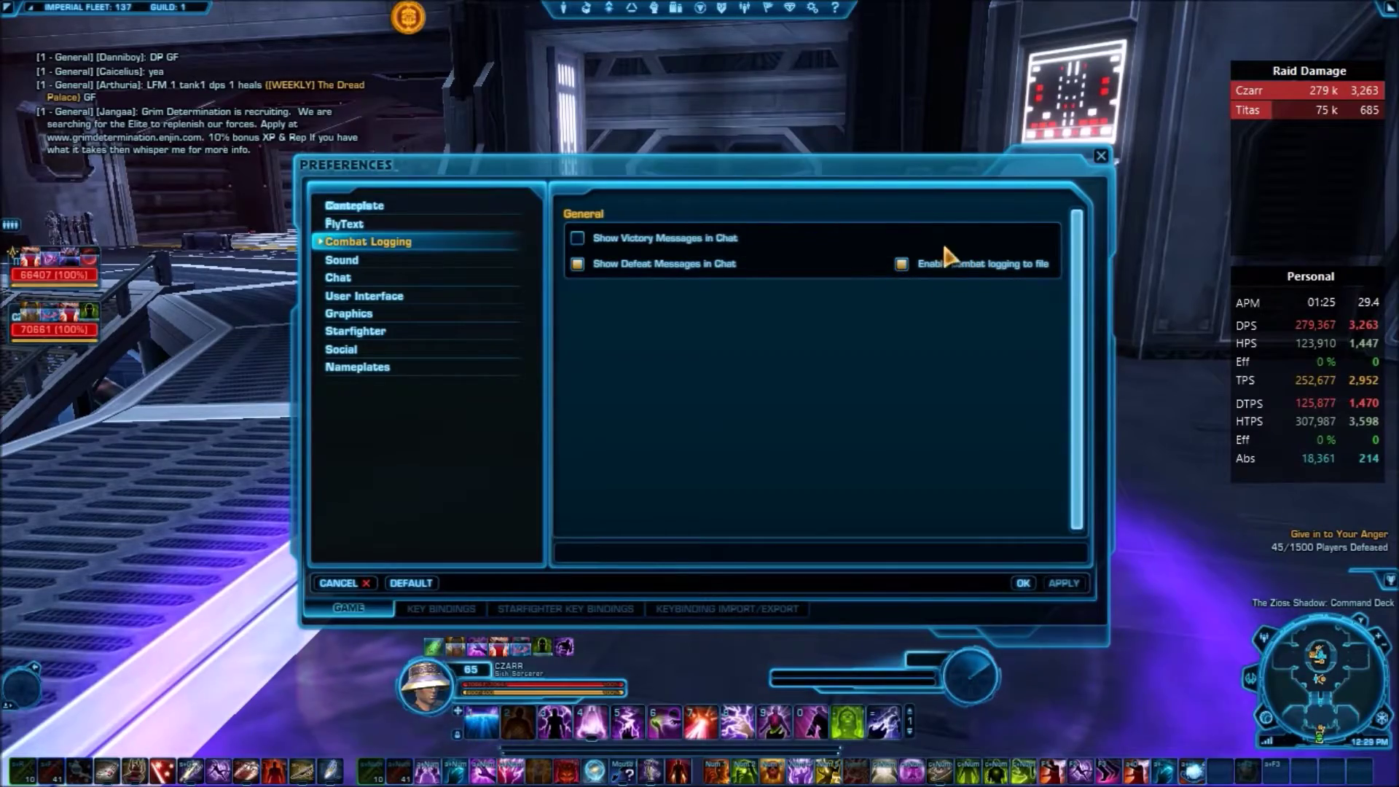
Save the game preferences and run toward the training dummies.
{"action": "left_click", "coordinate": [1100, 156]}
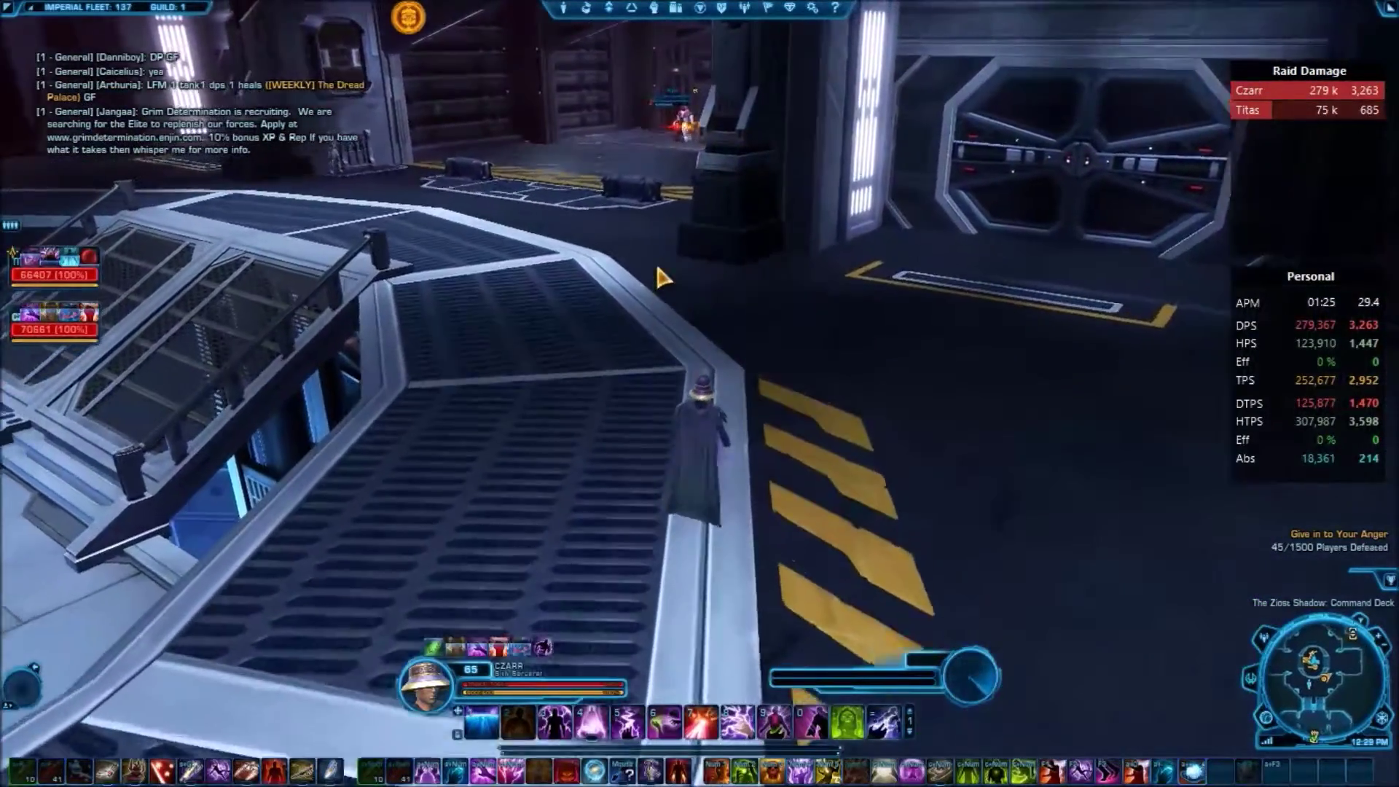
{"action": "left_click_drag", "start_coordinate": [660, 277], "coordinate": [192, 368]}
{"action": "key", "text": "F1"}
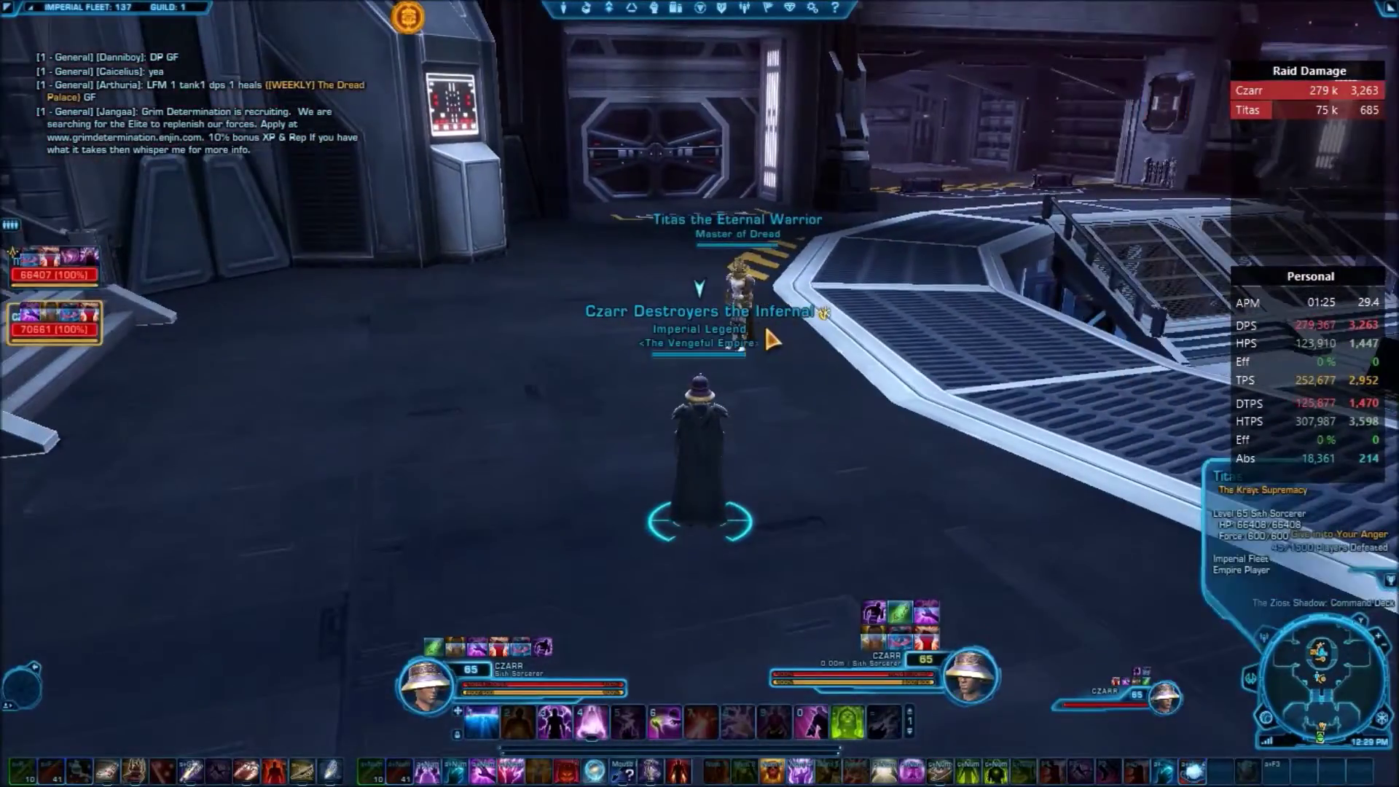
{"action": "left_click", "coordinate": [764, 321]}
{"action": "left_click_drag", "start_coordinate": [764, 321], "coordinate": [641, 227]}
Target the Combat Training Target and attack it with Force Lightning.
{"action": "left_click", "coordinate": [718, 145]}
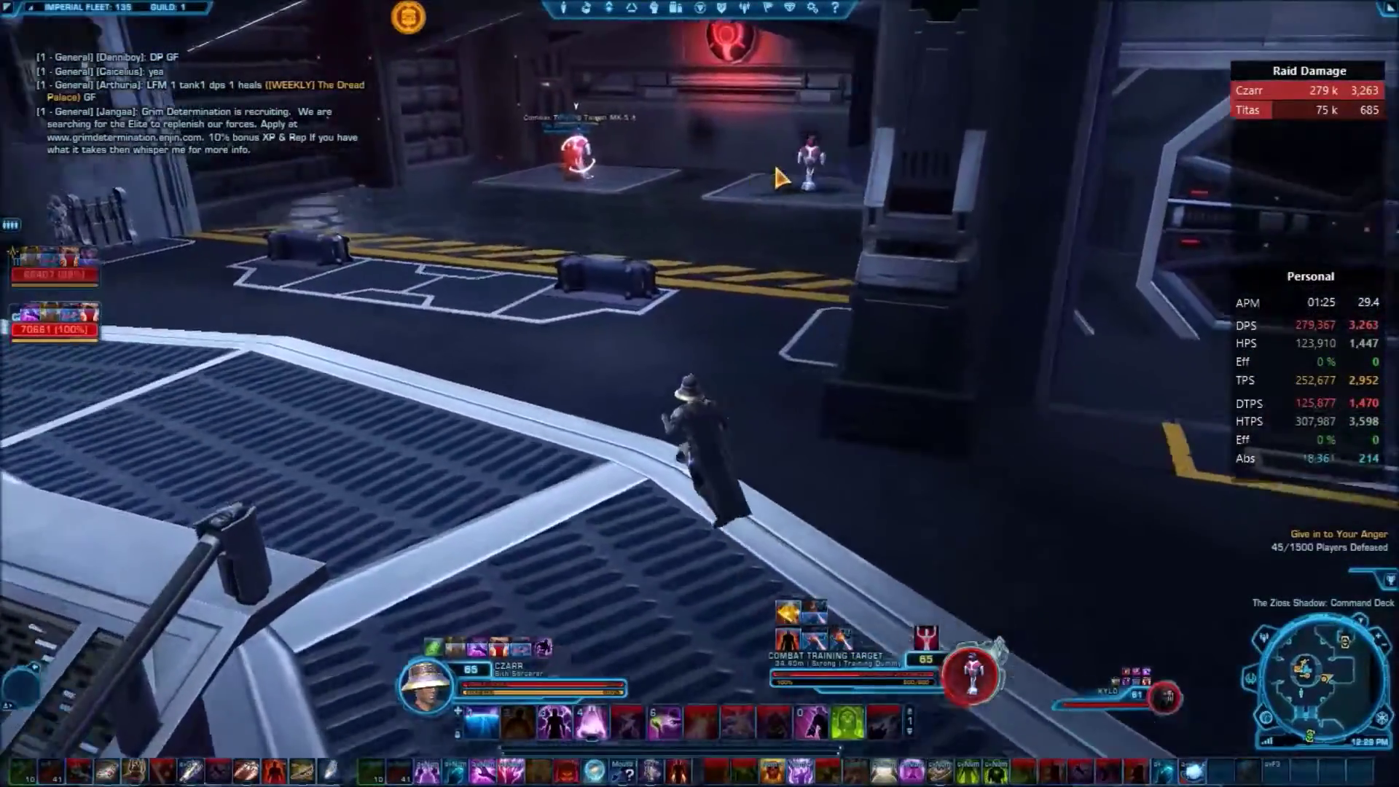
{"action": "left_click_drag", "start_coordinate": [773, 160], "coordinate": [678, 165]}
{"action": "key", "text": "1"}
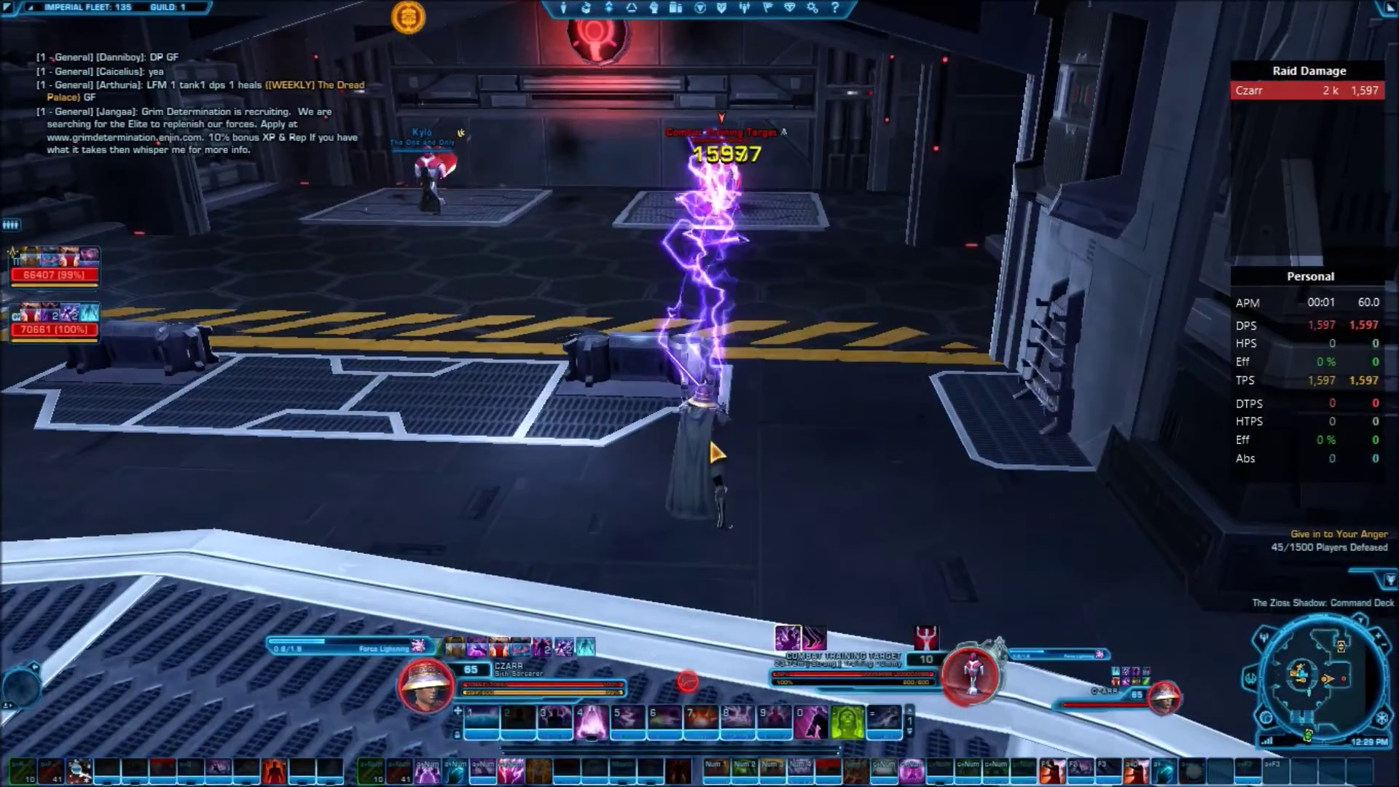
{"action": "left_click_drag", "start_coordinate": [754, 441], "coordinate": [754, 441]}
{"action": "key", "text": "alt+Tab"}
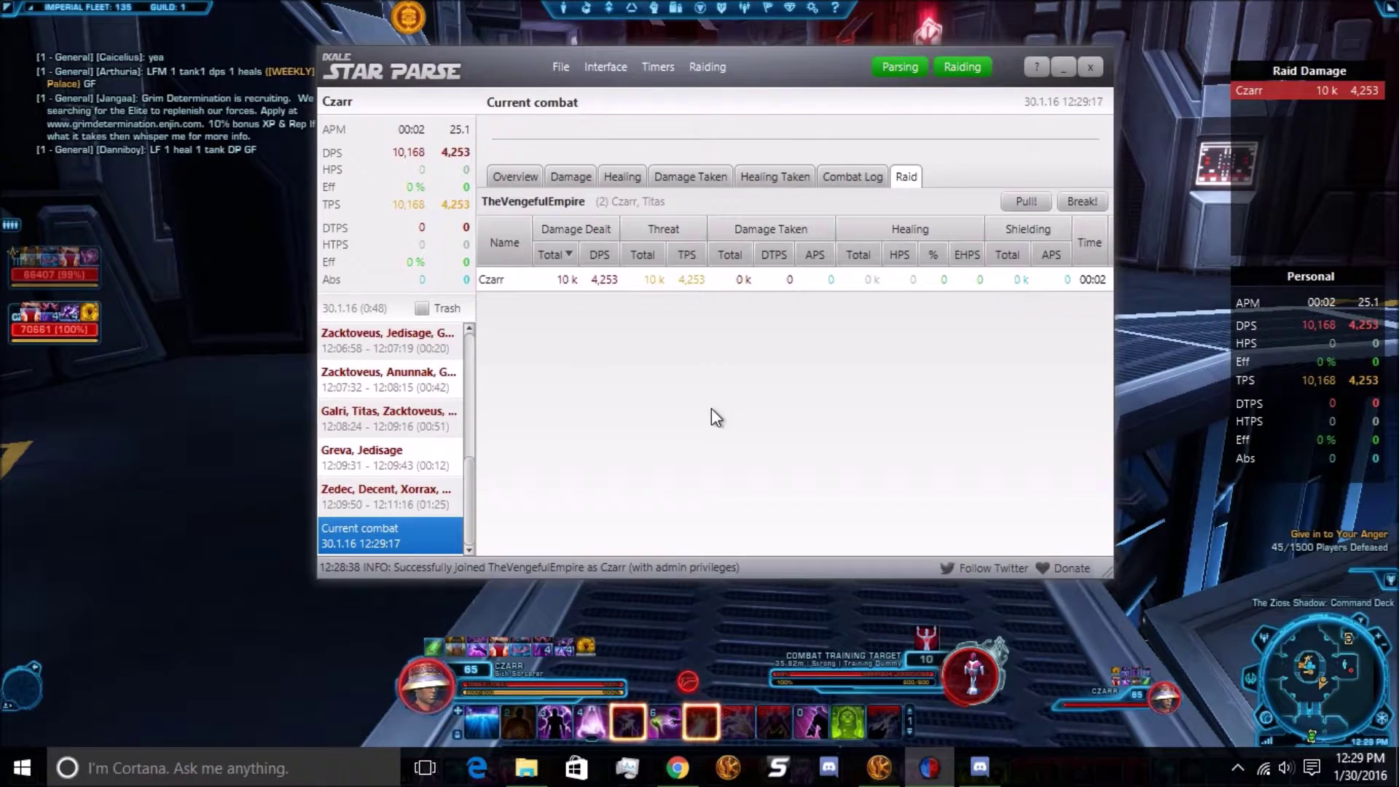
{"action": "left_click", "coordinate": [558, 64]}
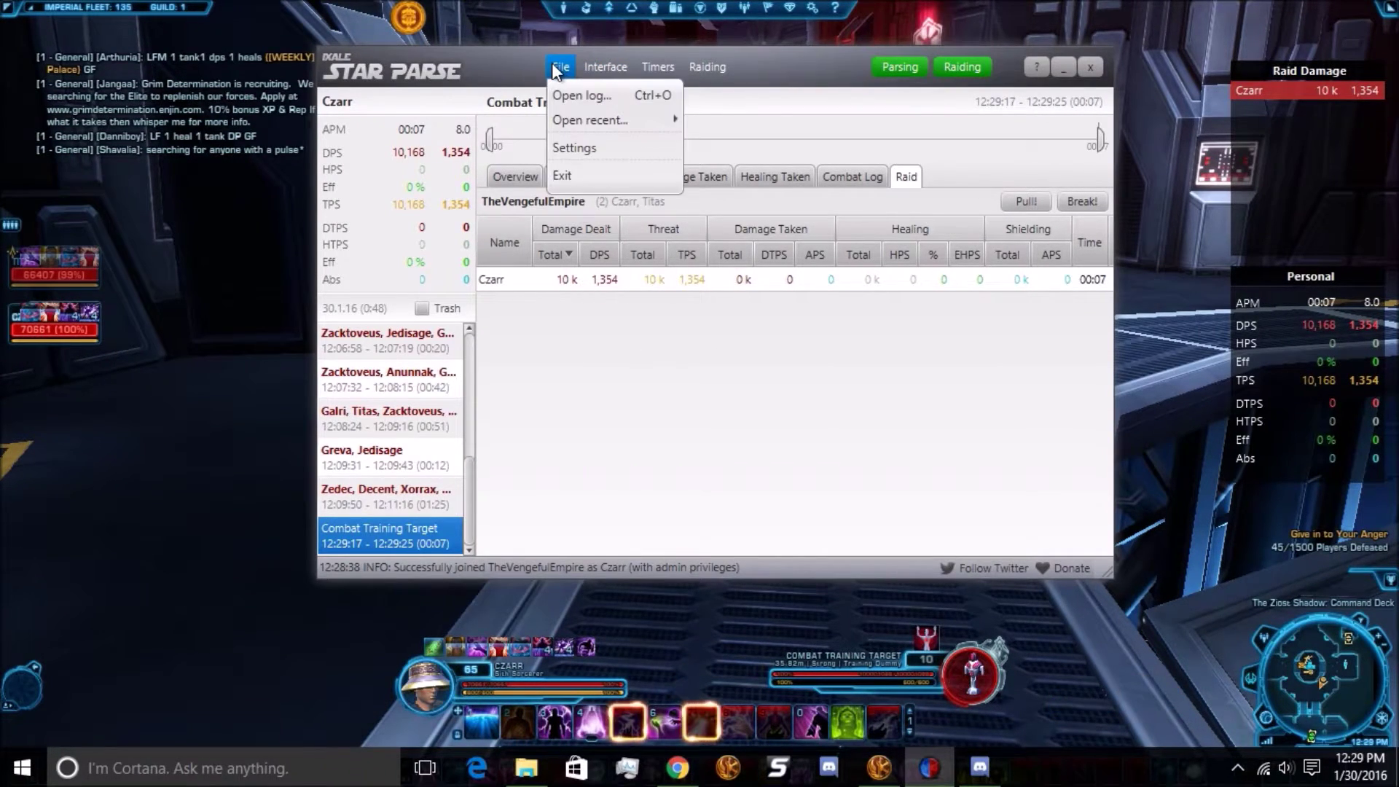
{"action": "left_click", "coordinate": [581, 96]}
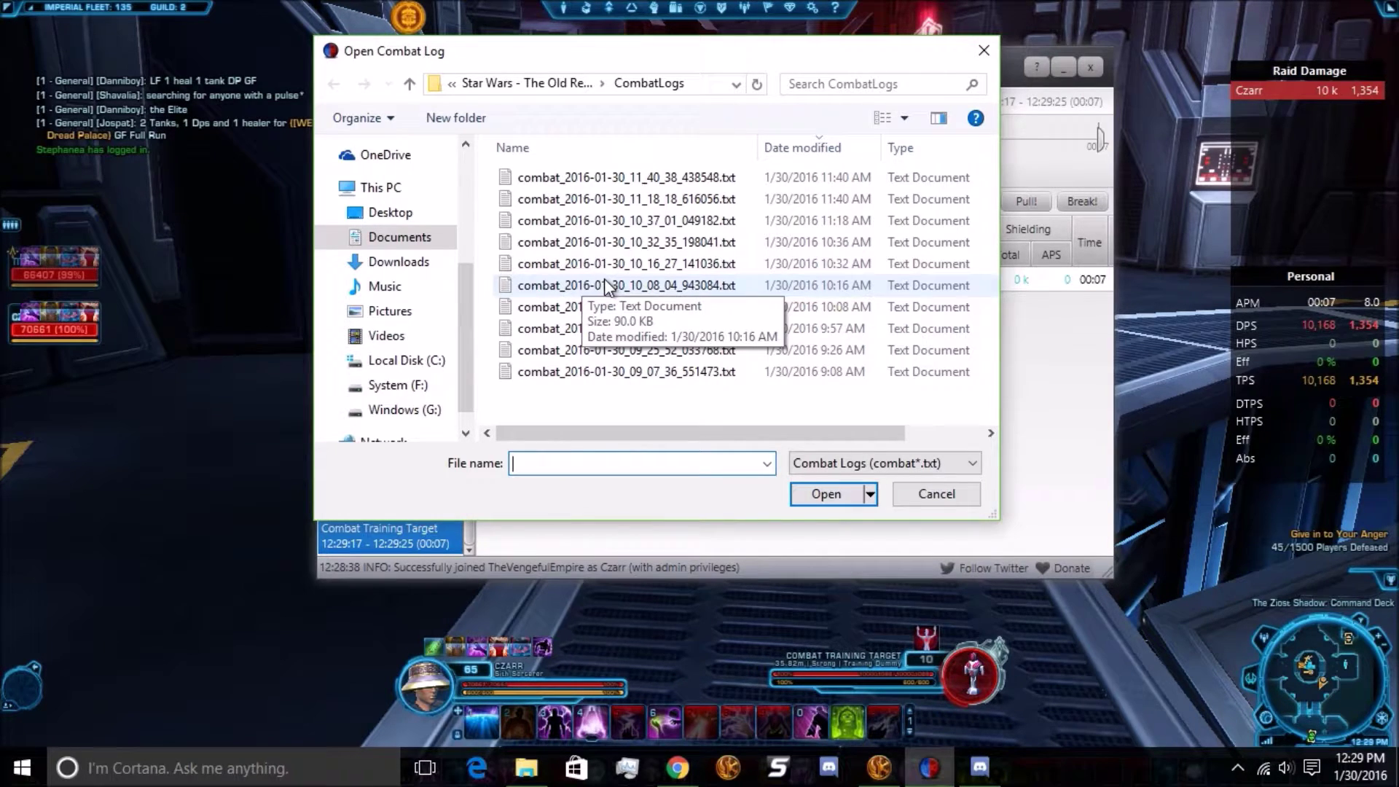
{"action": "left_click", "coordinate": [816, 178]}
{"action": "left_click", "coordinate": [808, 158]}
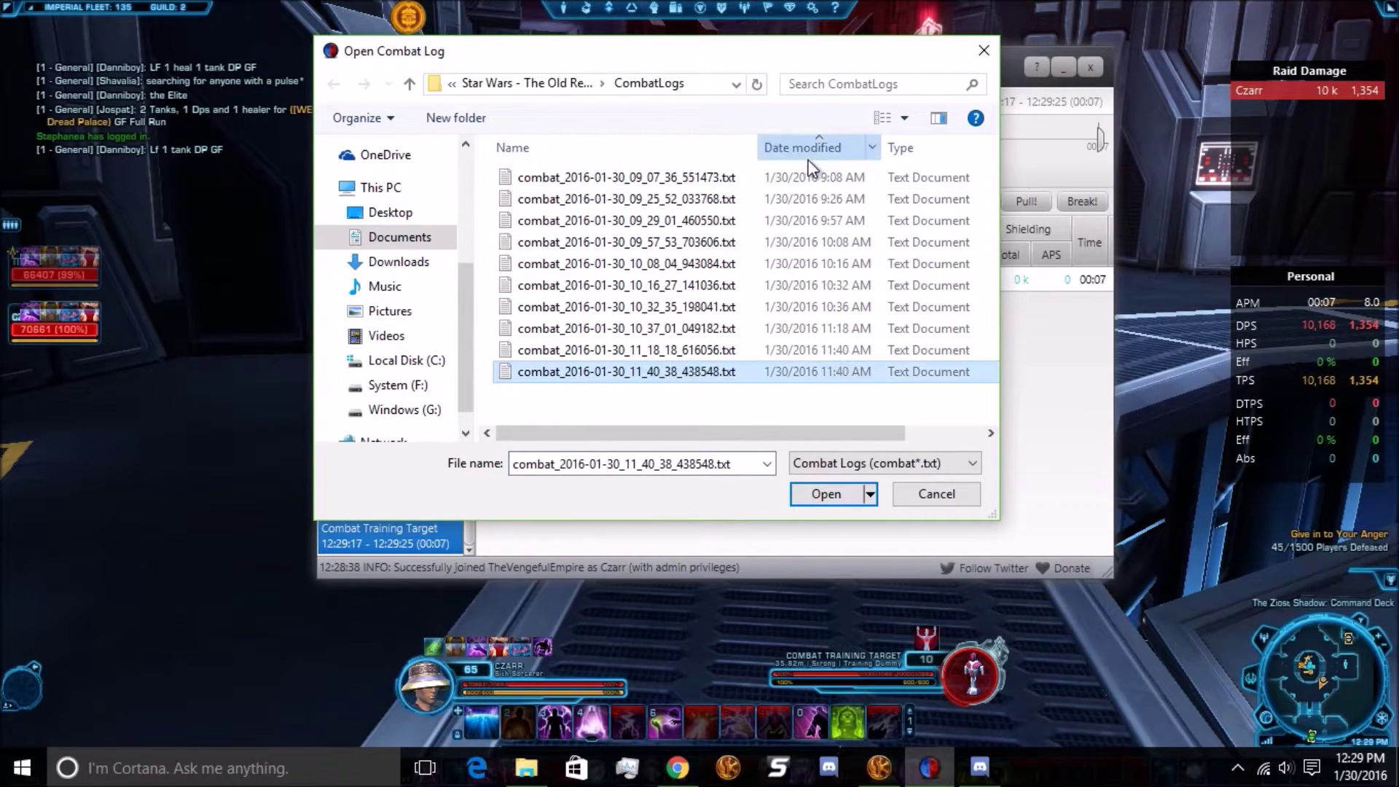
{"action": "left_click", "coordinate": [807, 157]}
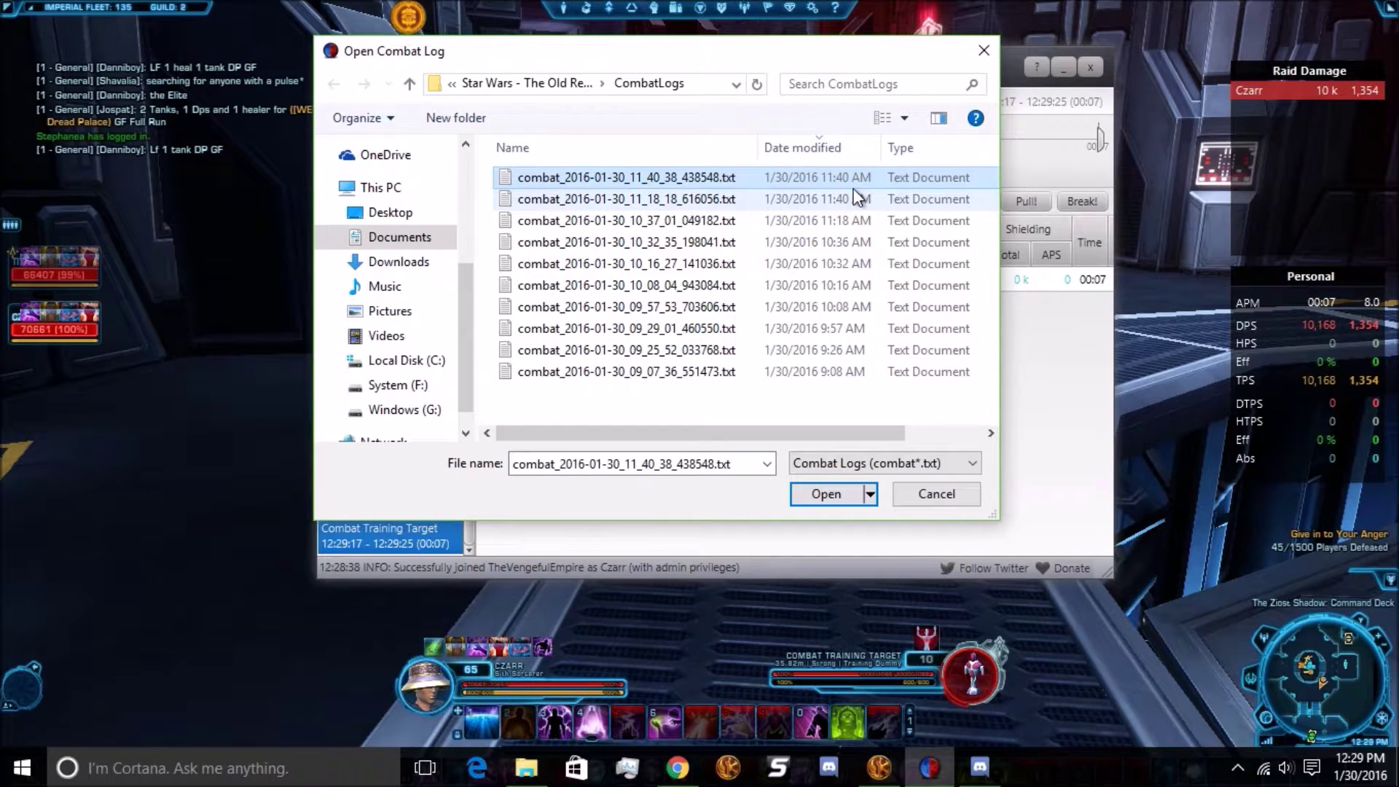
{"action": "left_click", "coordinate": [831, 155]}
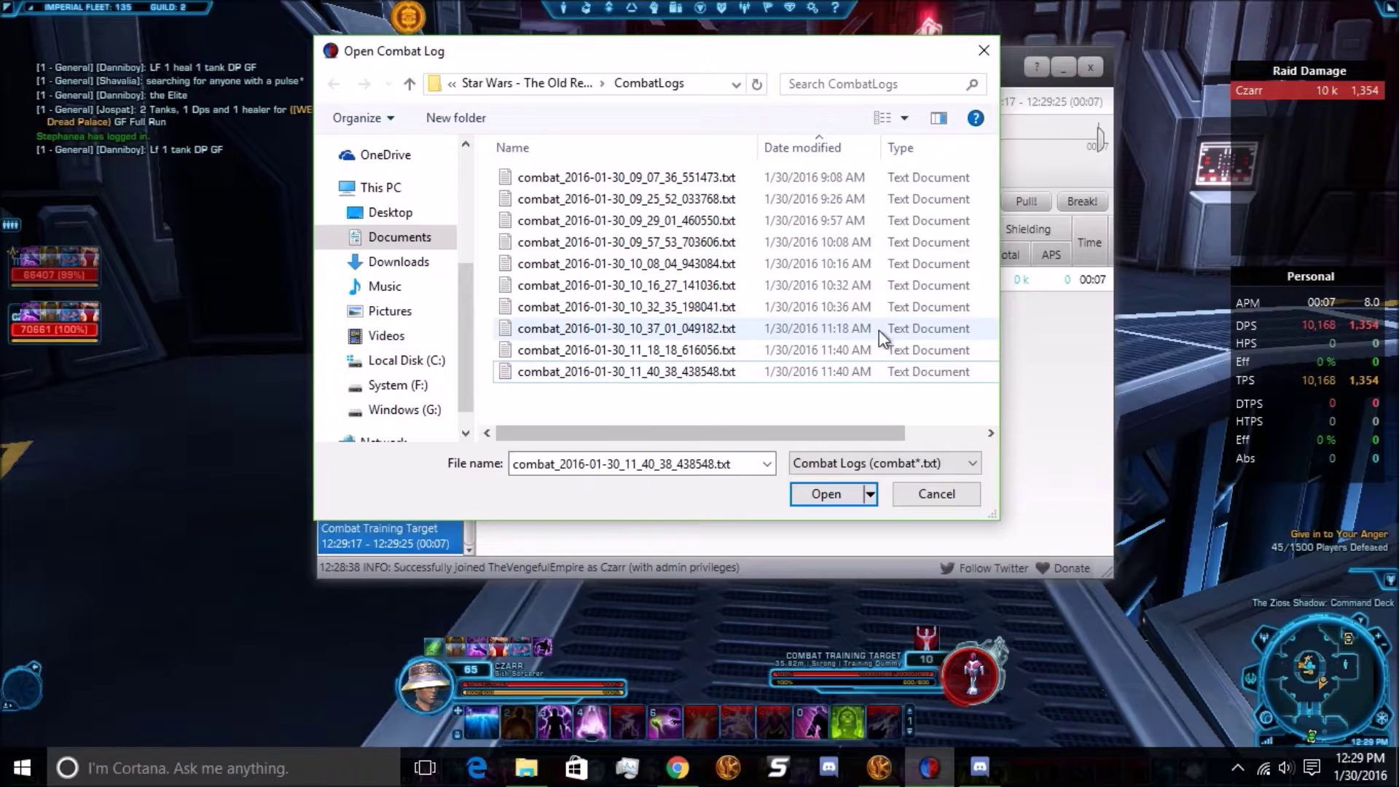
{"action": "left_click", "coordinate": [843, 158]}
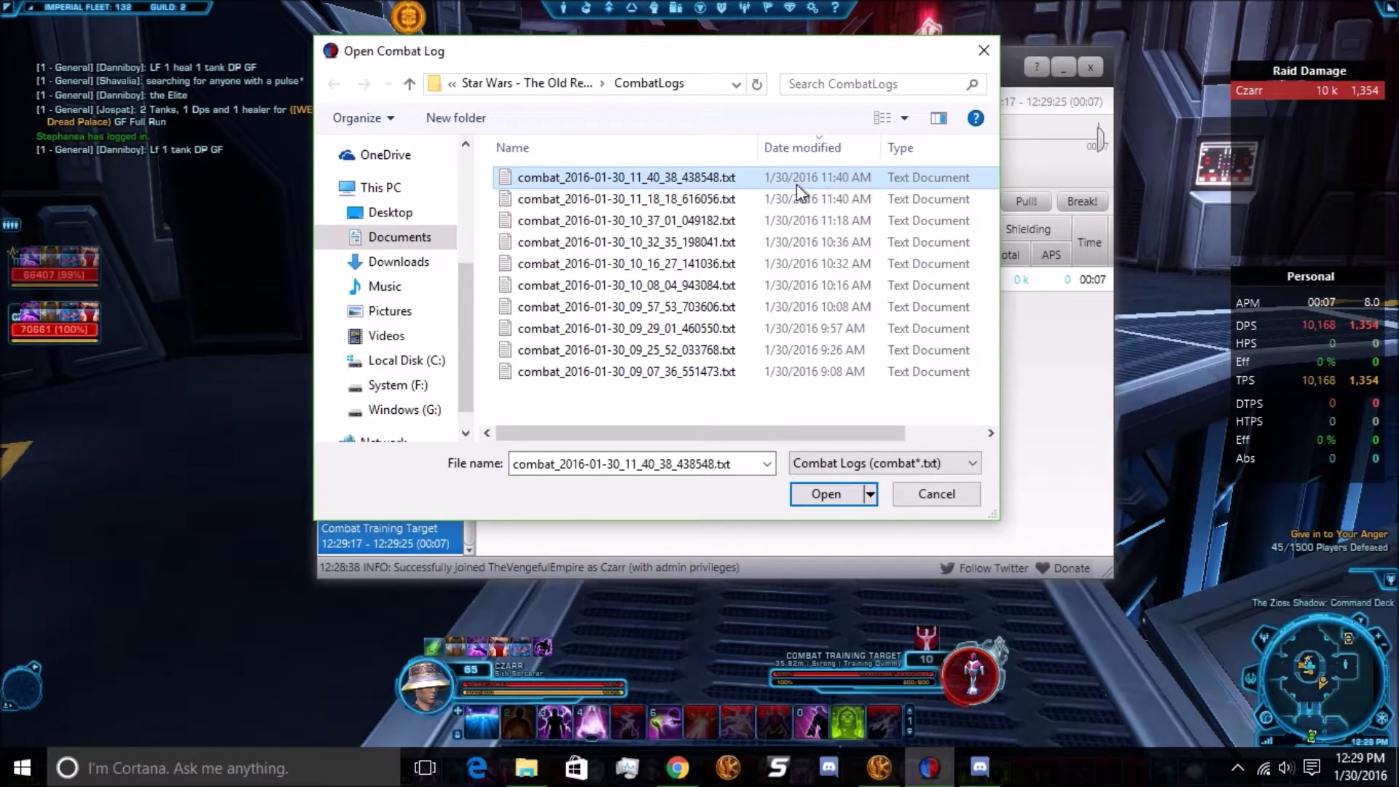
{"action": "left_click", "coordinate": [924, 501]}
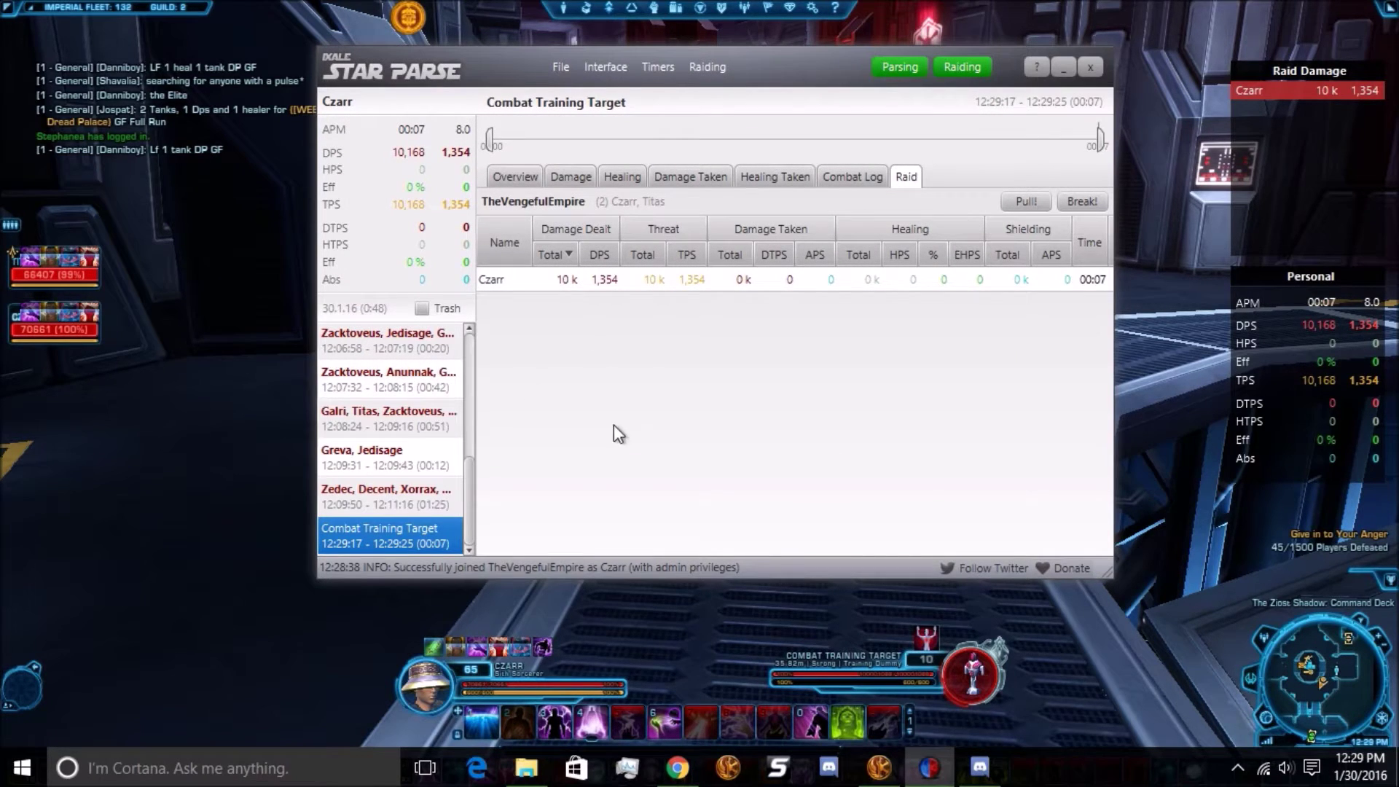
Switch the breakdown view, then stop and restart parsing and raiding to rejoin TheVengefulEmpire.
{"action": "key", "text": "Left"}
{"action": "key", "text": "Left"}
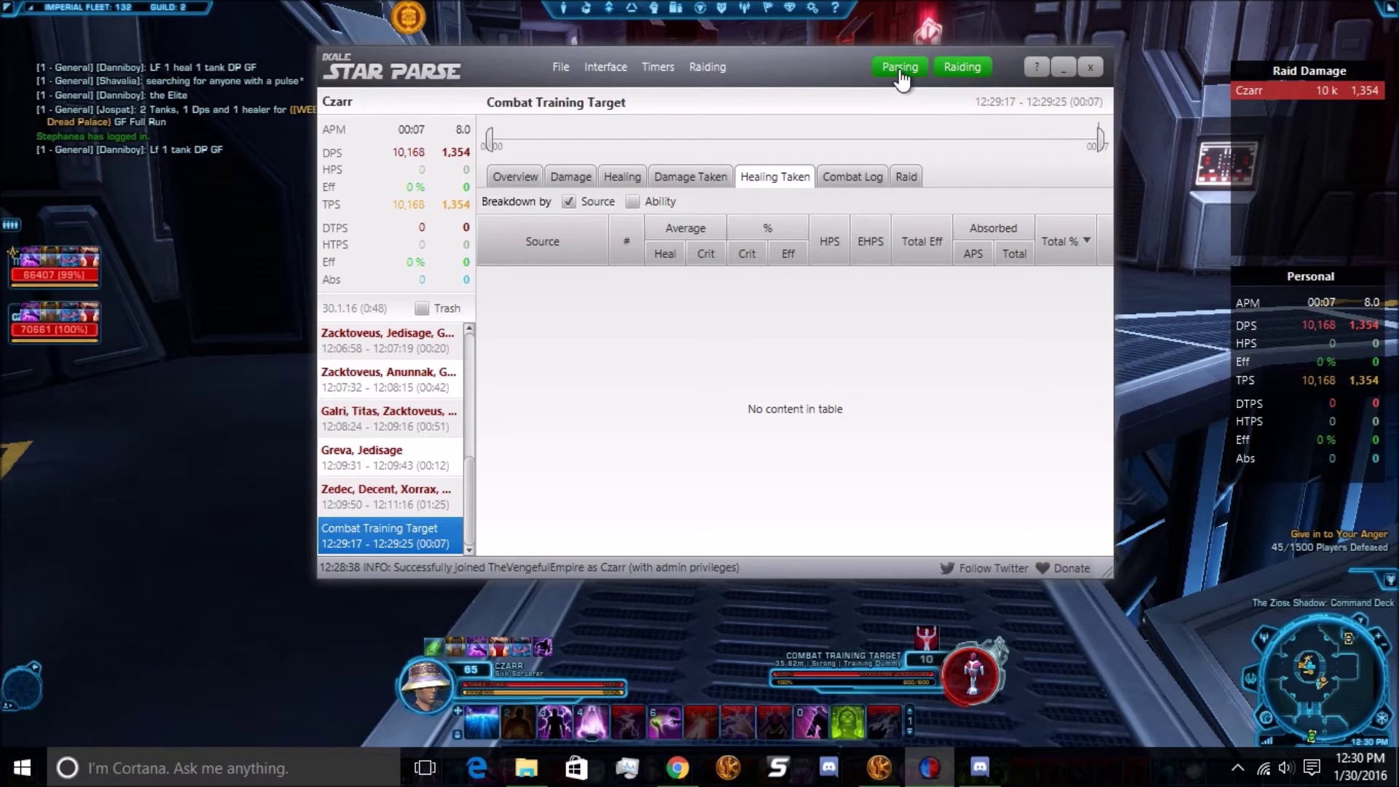
{"action": "left_click", "coordinate": [901, 69]}
{"action": "left_click", "coordinate": [953, 73]}
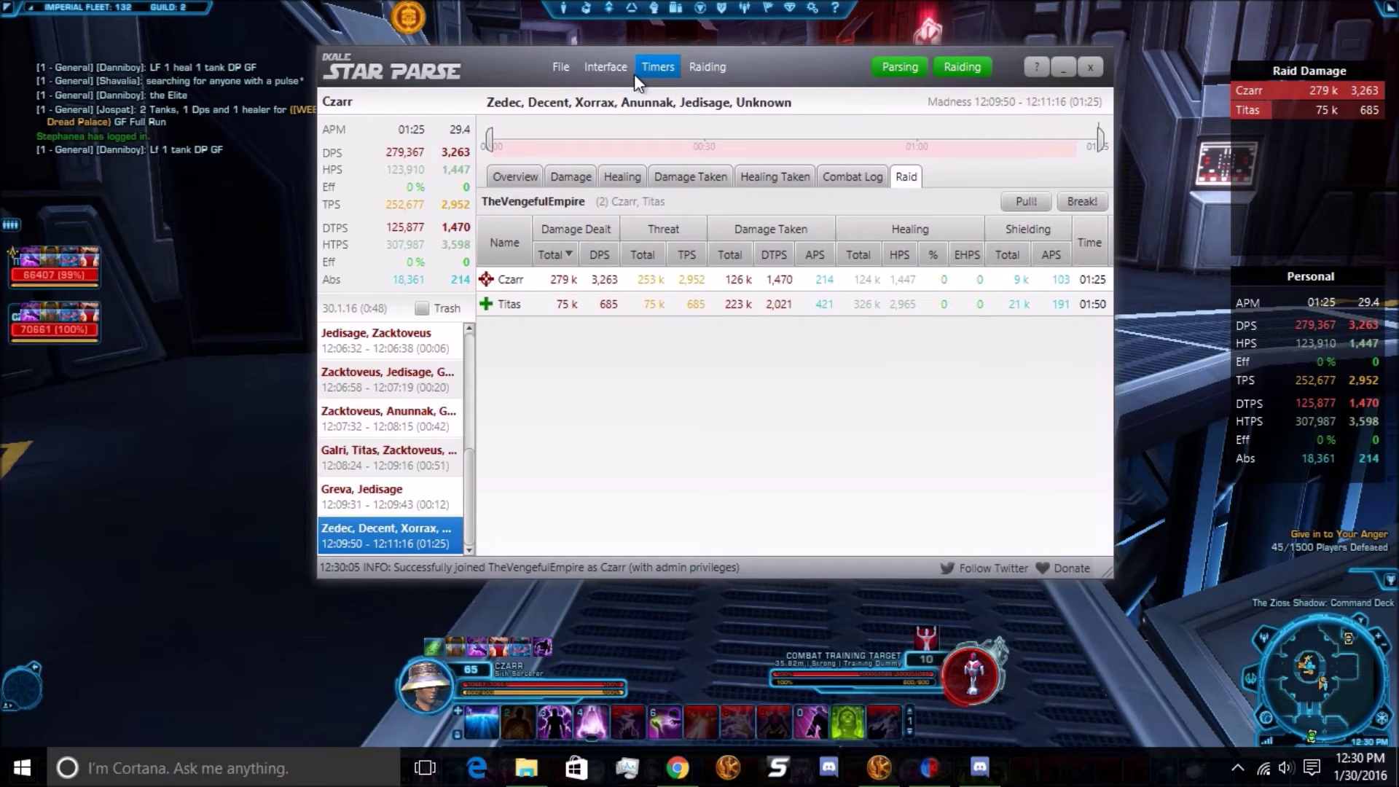
Open StarParse's File > Settings and close it without changes.
{"action": "left_click", "coordinate": [601, 73]}
{"action": "left_click", "coordinate": [566, 147]}
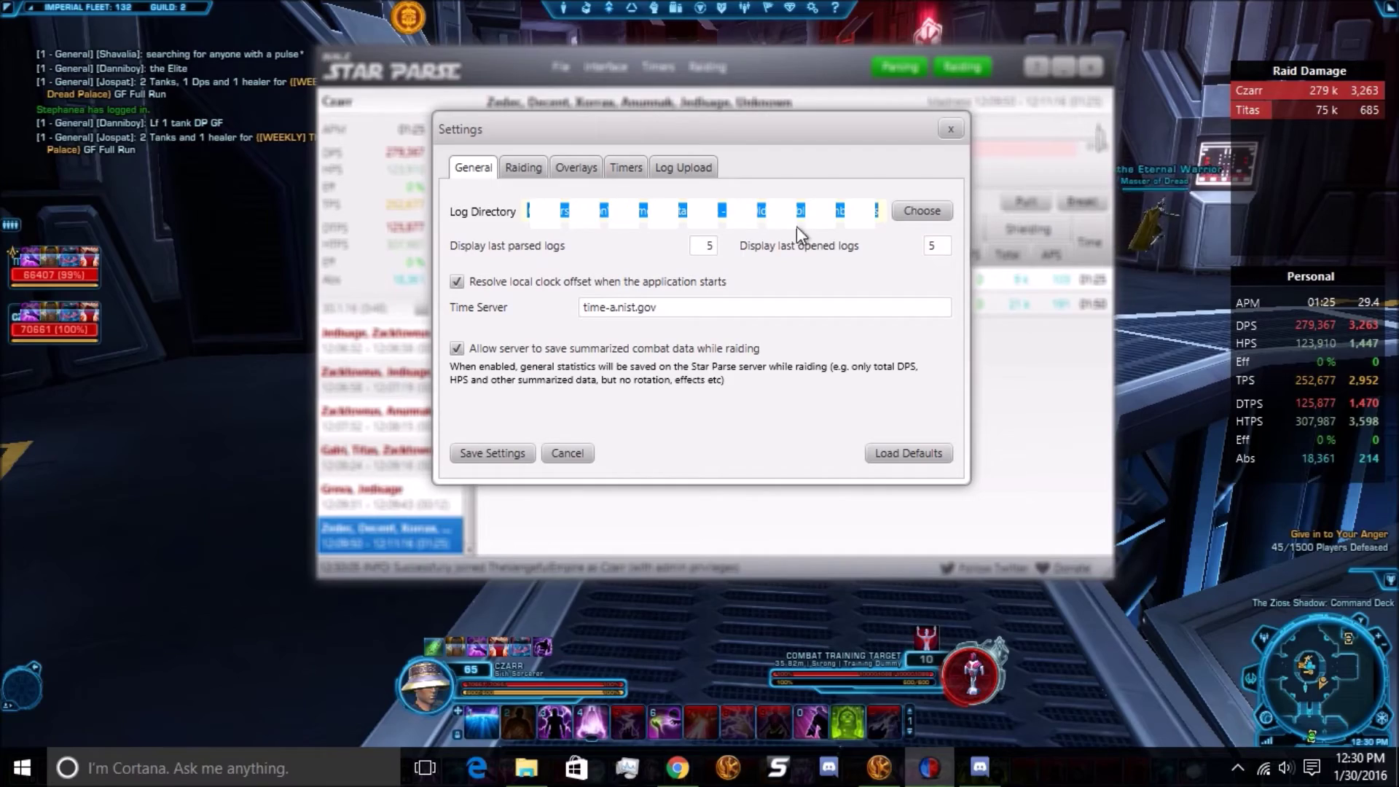
{"action": "left_click", "coordinate": [950, 129]}
Close the StarParse window and Alt+Tab back to Star Wars: The Old Republic.
{"action": "left_click", "coordinate": [1093, 73]}
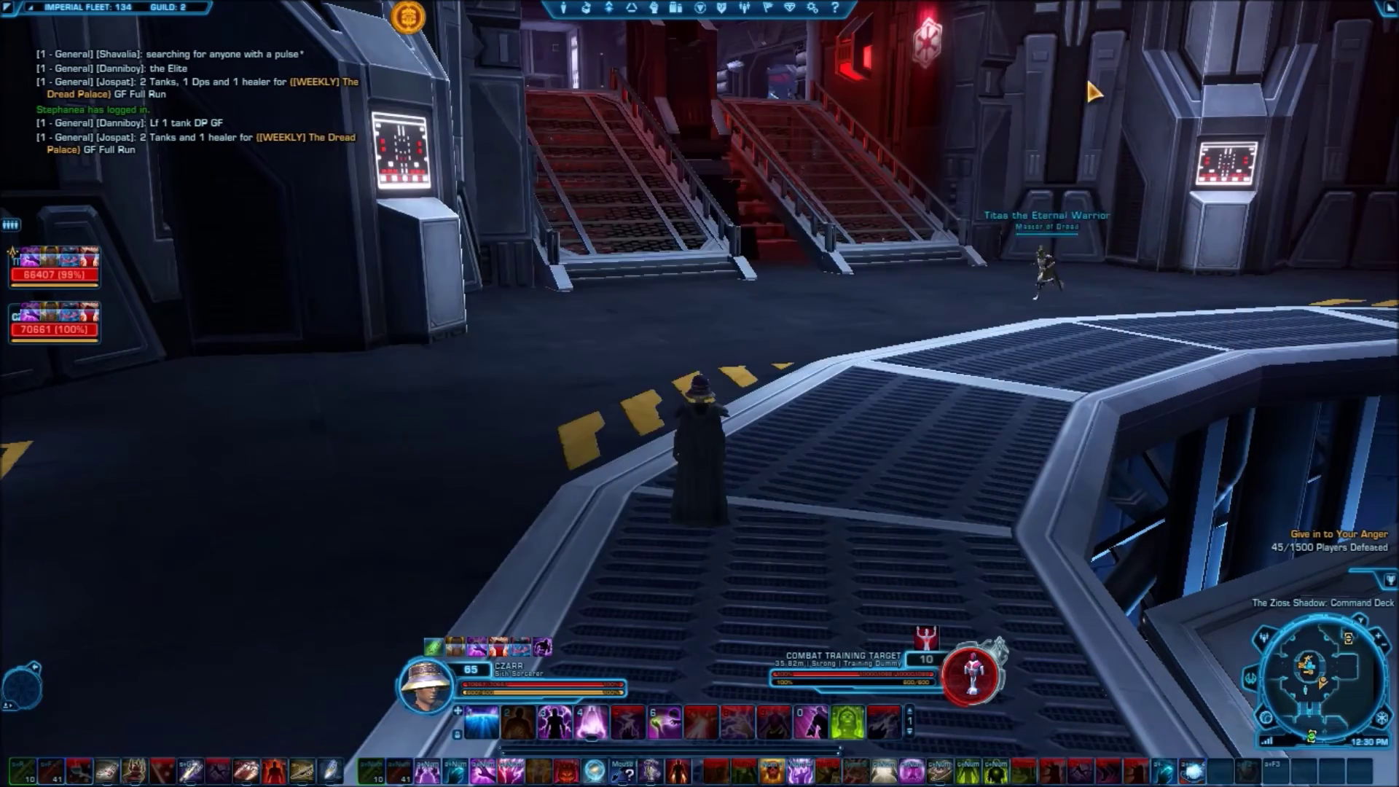
{"action": "key", "text": "alt+Tab"}
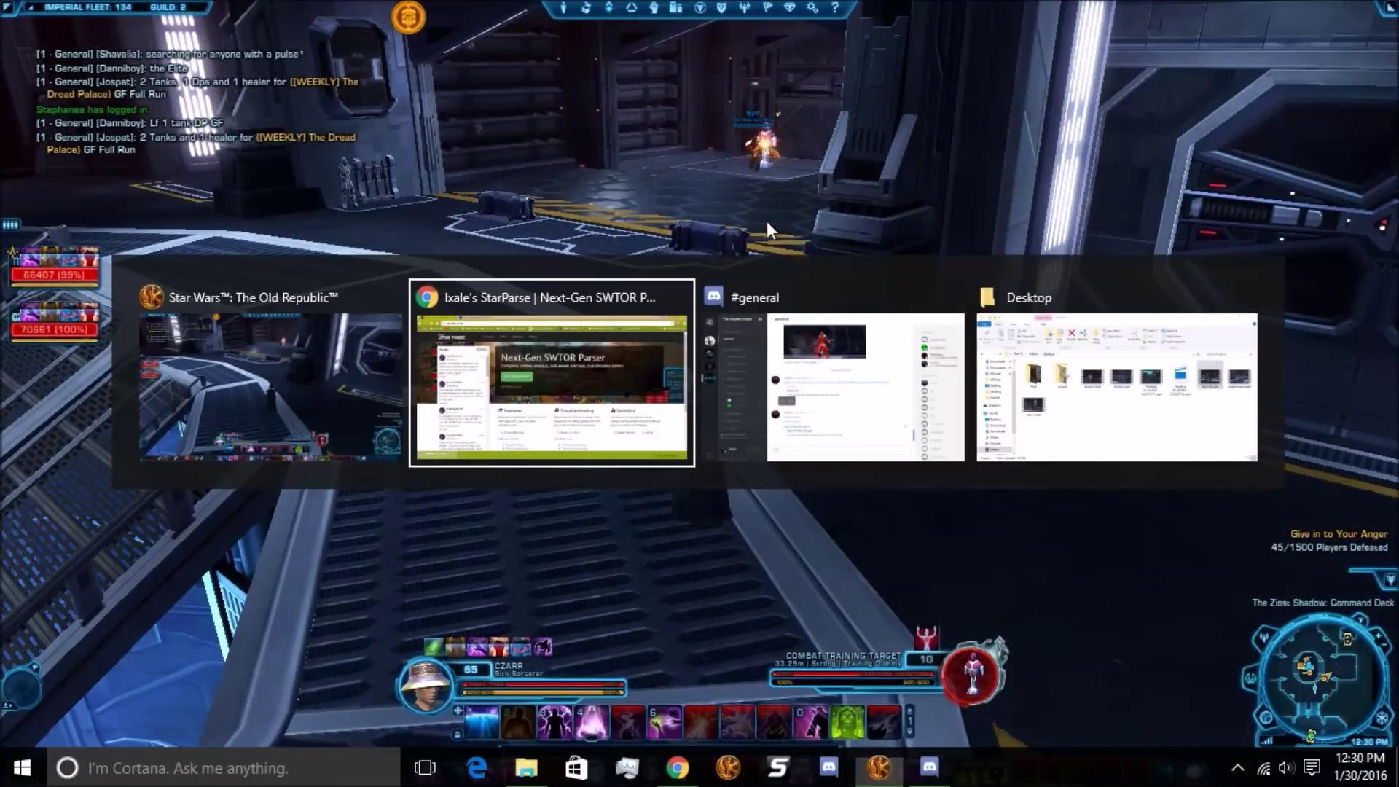
{"action": "key", "text": "alt+Tab"}
{"action": "key", "text": "alt+Tab"}
{"action": "key", "text": "alt+Tab"}
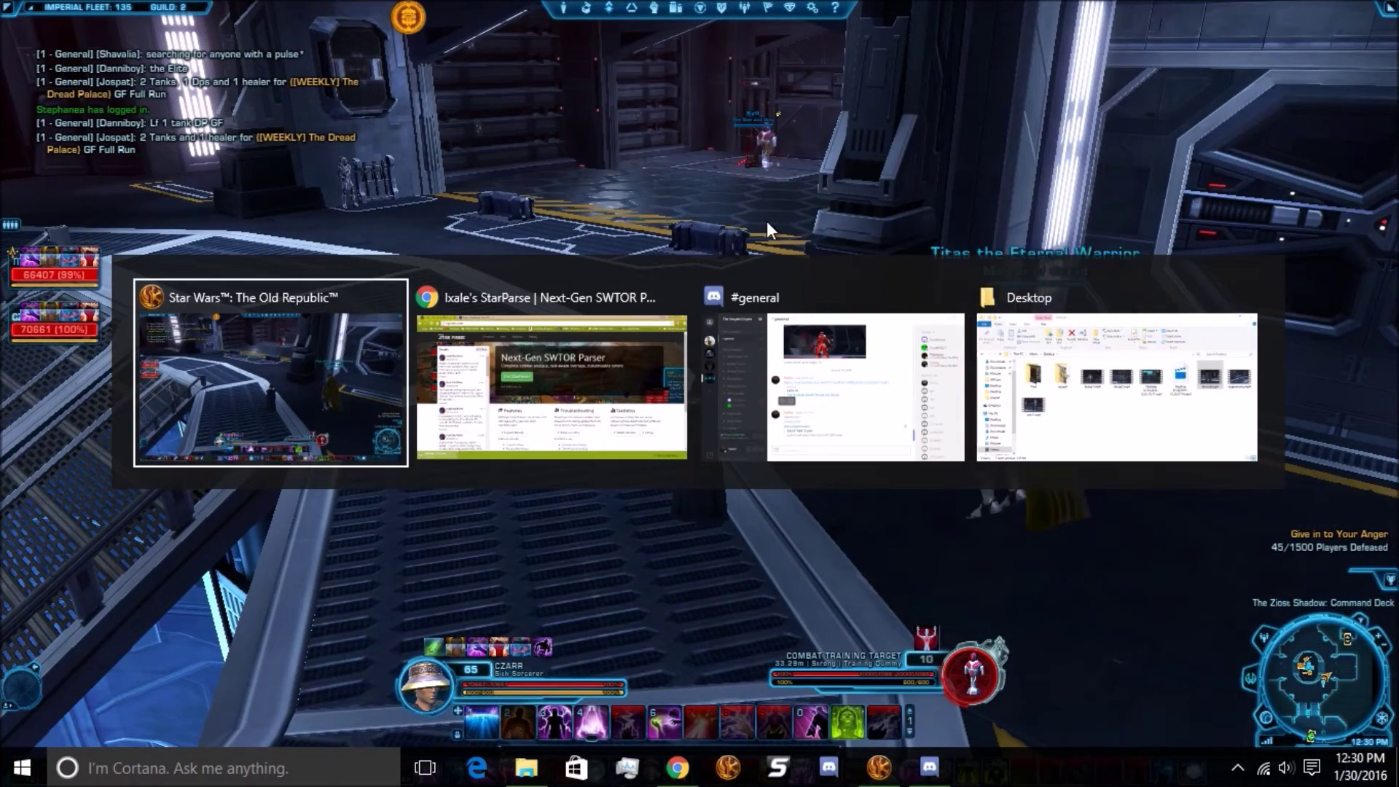
{"action": "key", "text": "alt+Tab"}
{"action": "key", "text": "alt+Tab"}
{"action": "key", "text": "alt+Tab"}
{"action": "key", "text": "alt+Tab"}
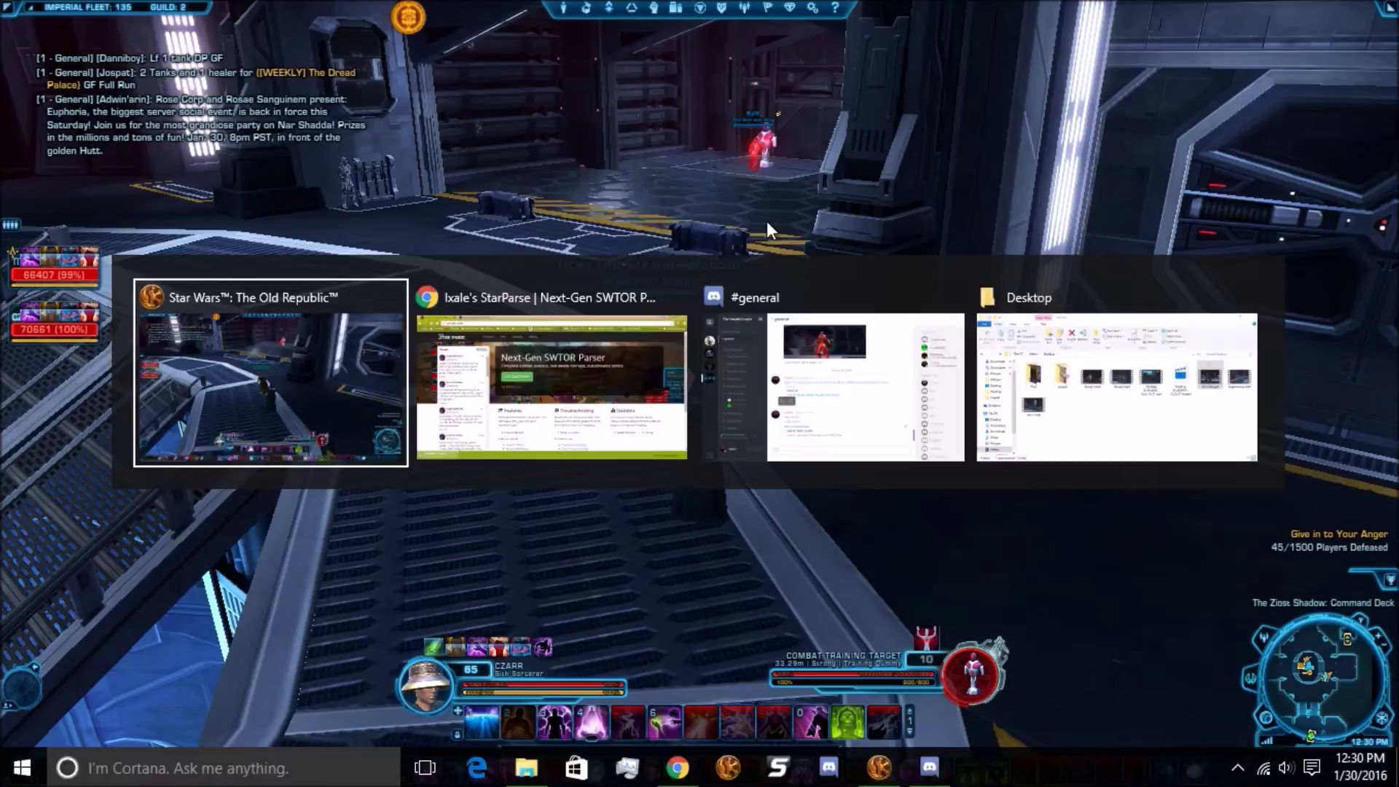